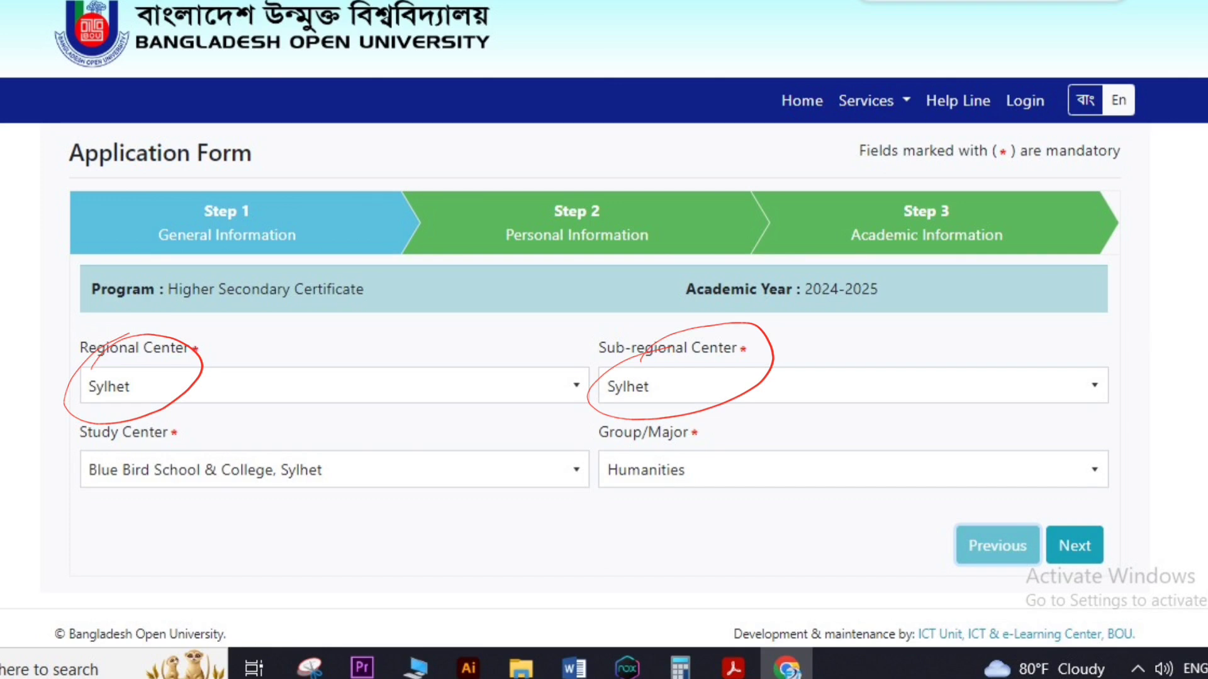
- Point out the Study Center and Group/Major selections with red pen circles, tick the Humanities choice, and clear the marks
drag(124, 558, 340, 443)
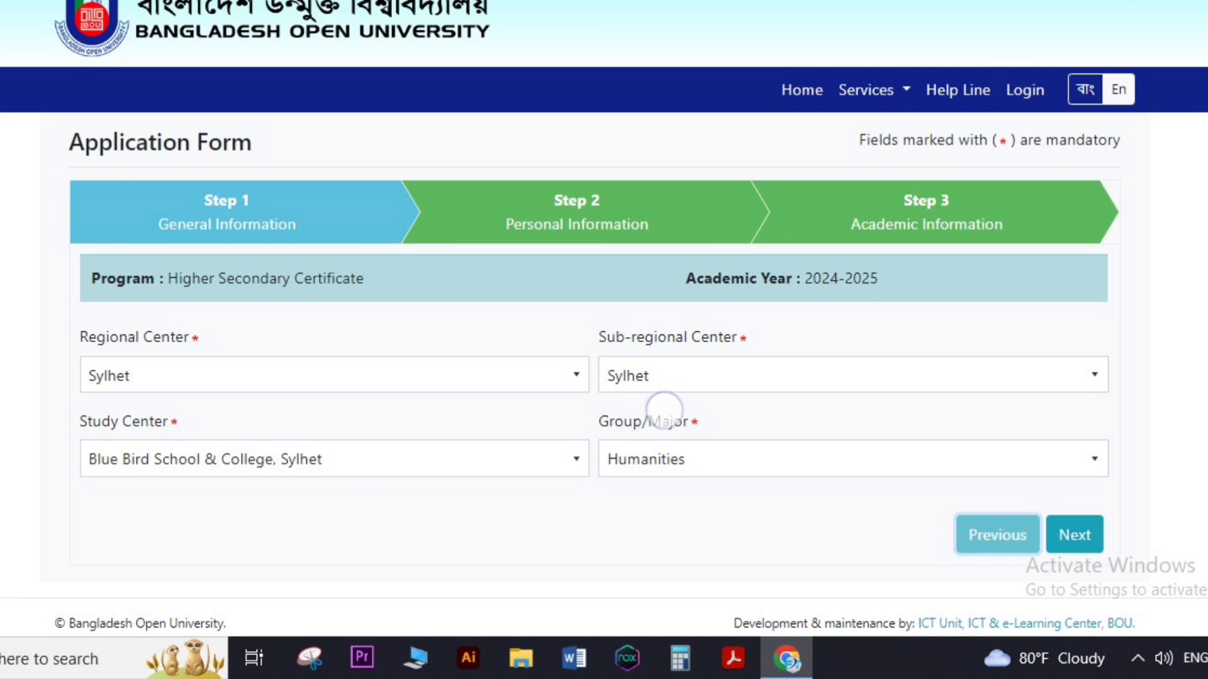
mouse_move(660, 409)
mouse_down()
mouse_move(574, 459)
mouse_move(667, 407)
mouse_up()
mouse_move(264, 420)
mouse_down()
mouse_move(195, 484)
mouse_move(354, 416)
mouse_up()
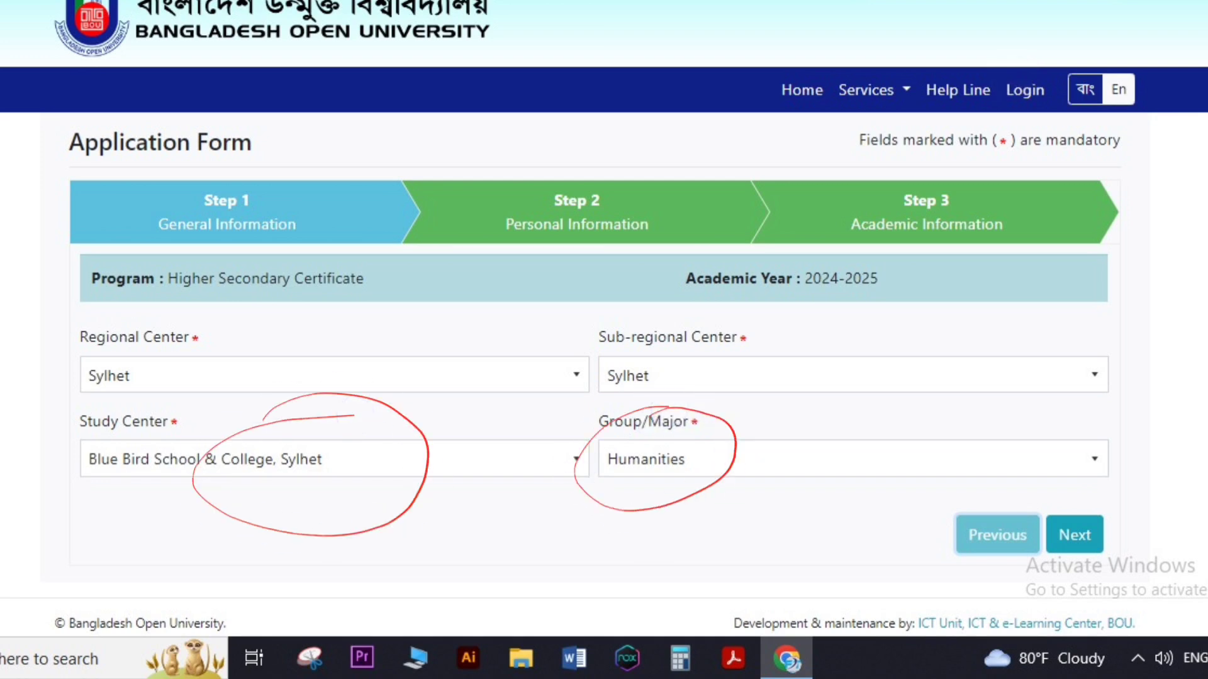
mouse_move(715, 437)
mouse_down()
mouse_move(706, 509)
mouse_move(683, 433)
mouse_up()
mouse_move(841, 465)
mouse_down()
mouse_move(971, 440)
mouse_move(1074, 401)
mouse_up()
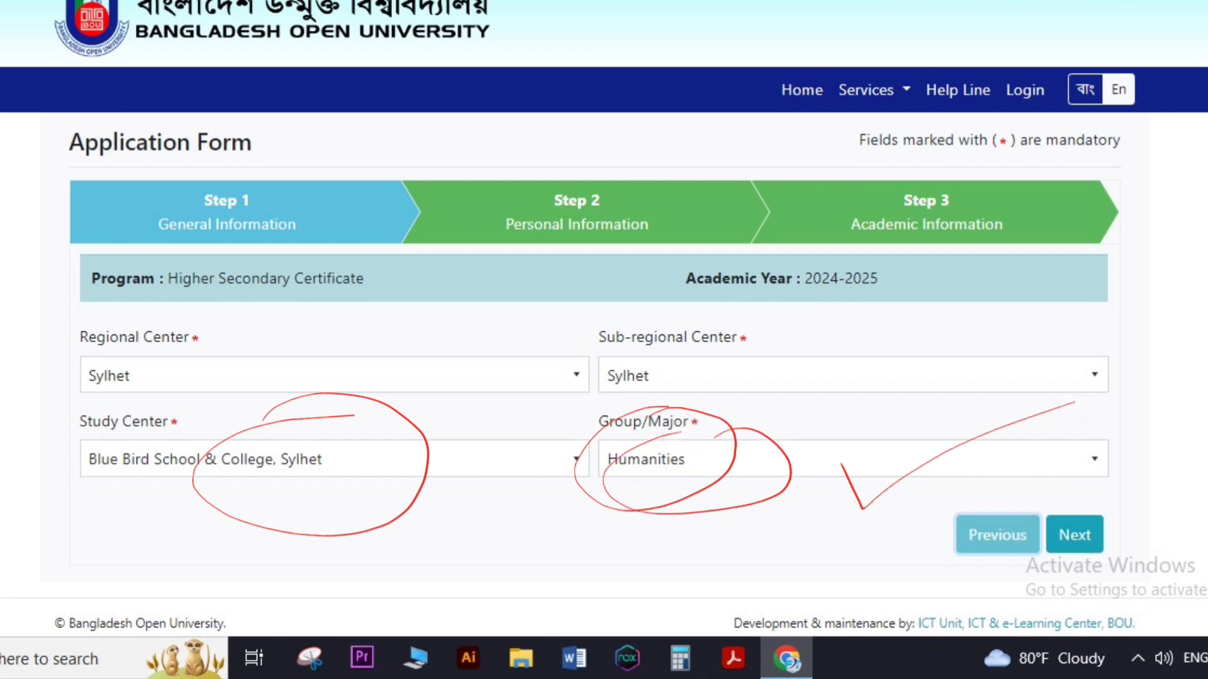
key(Escape)
- Circle the Next control in red, clear the mark, and point out the Personal Information step of the application form
mouse_move(1073, 494)
mouse_down()
mouse_move(1132, 531)
mouse_move(1063, 497)
mouse_move(1105, 462)
mouse_up()
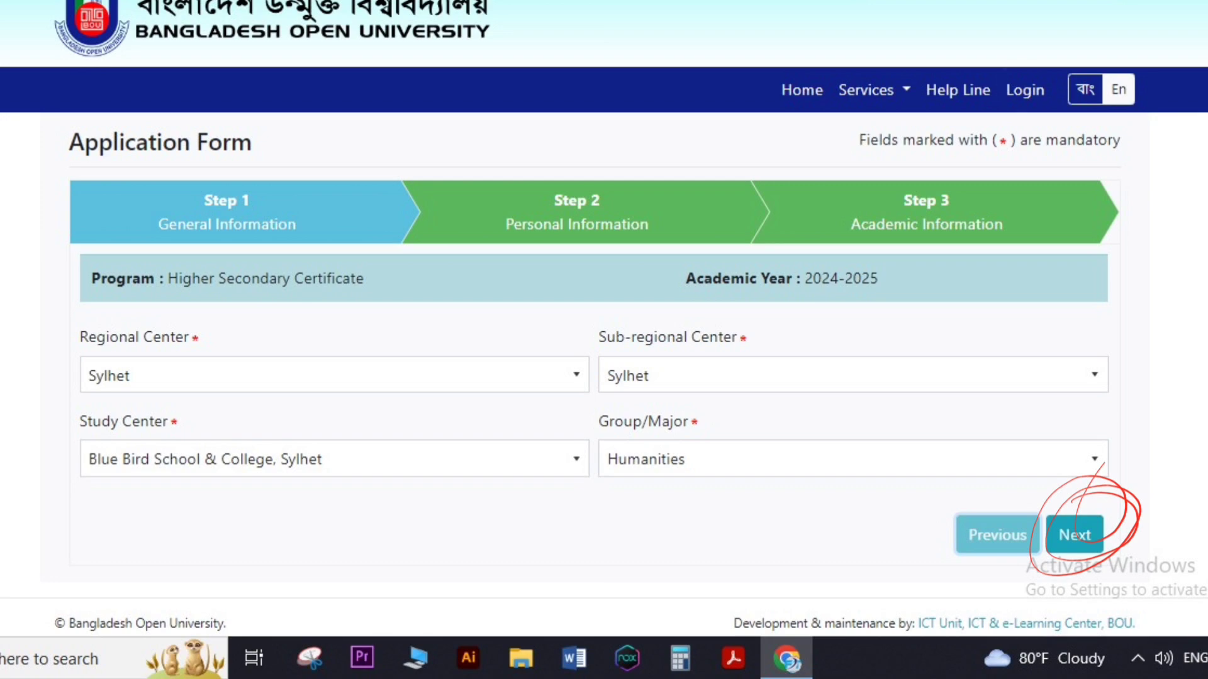
key(Escape)
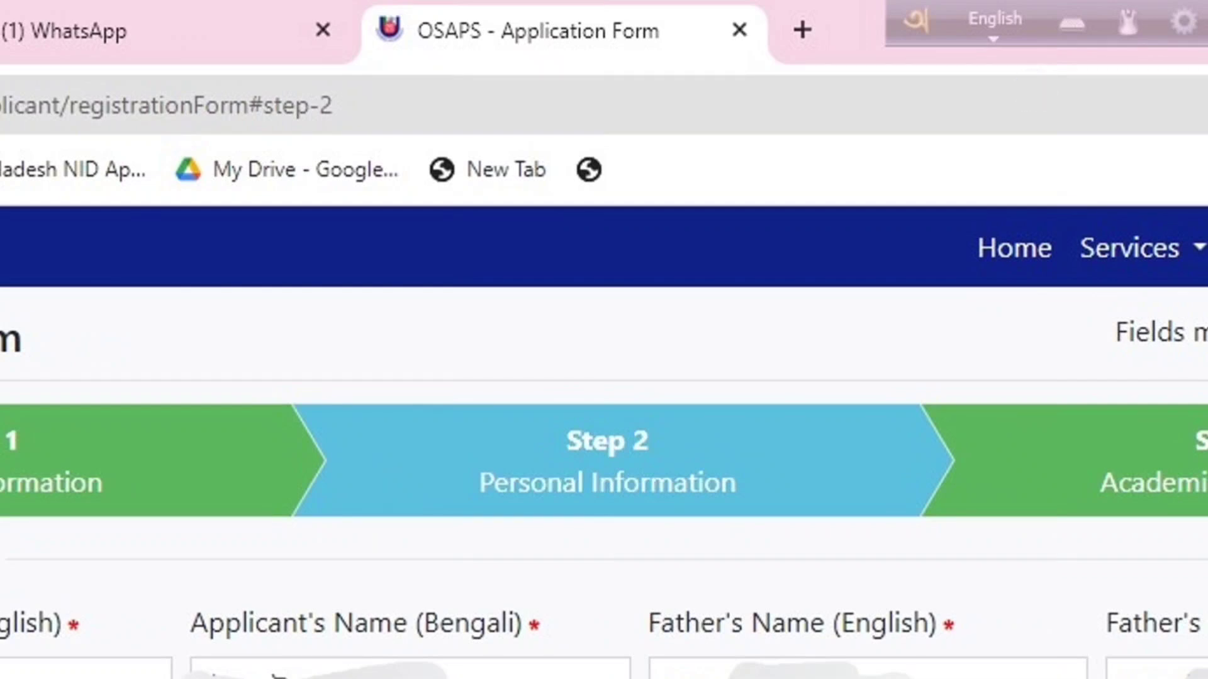
drag(652, 417, 654, 527)
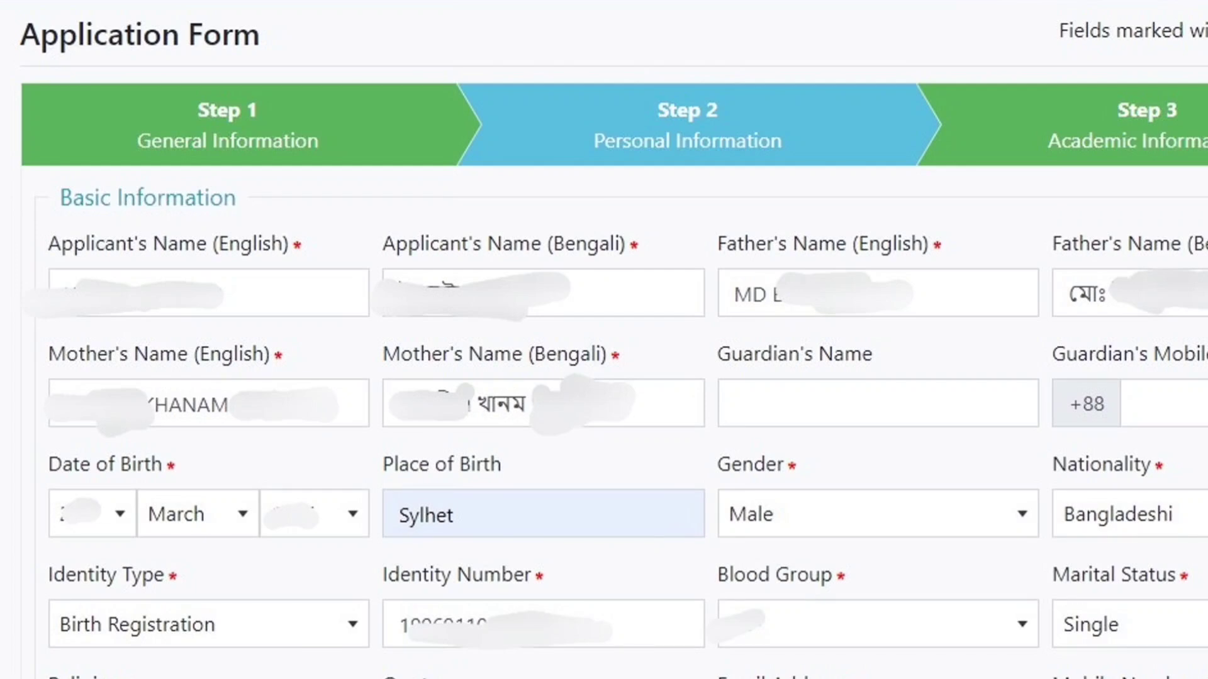
- Mark the applicant name fields, their mandatory asterisks and the Guardian's Name field in red, then clear the marks
drag(101, 238, 320, 220)
drag(135, 297, 293, 240)
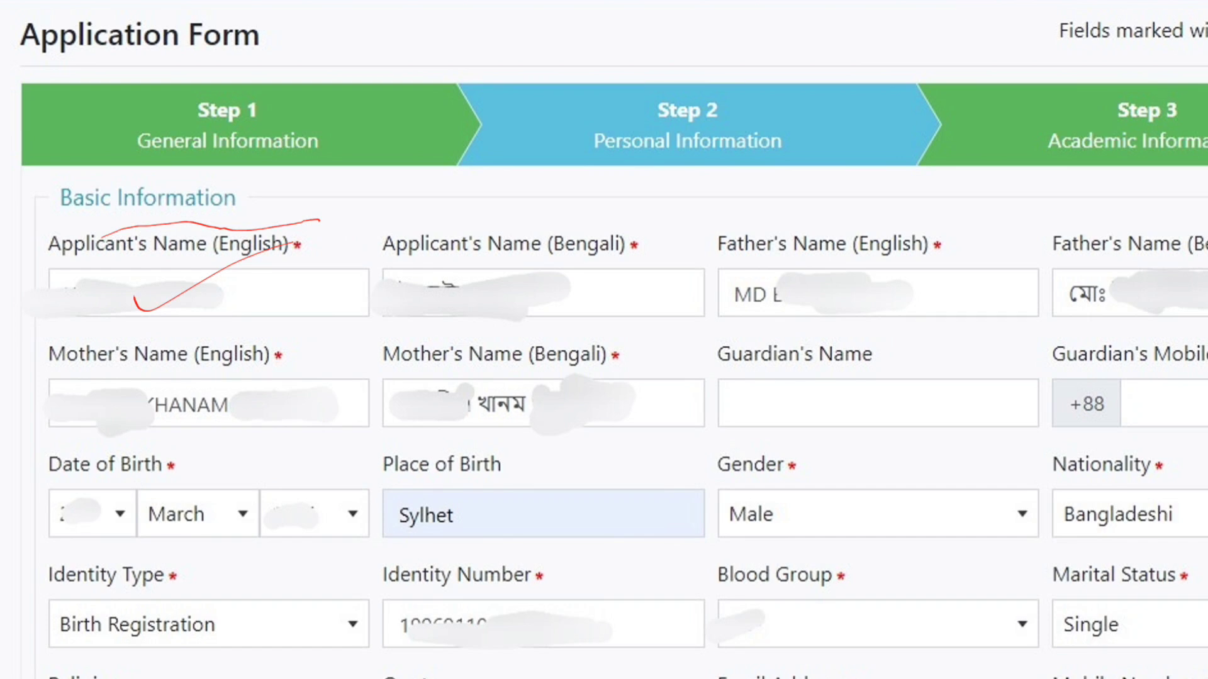
mouse_move(291, 229)
mouse_down()
mouse_move(277, 246)
mouse_move(323, 203)
mouse_up()
mouse_move(632, 239)
mouse_down()
mouse_move(661, 264)
mouse_move(648, 210)
mouse_up()
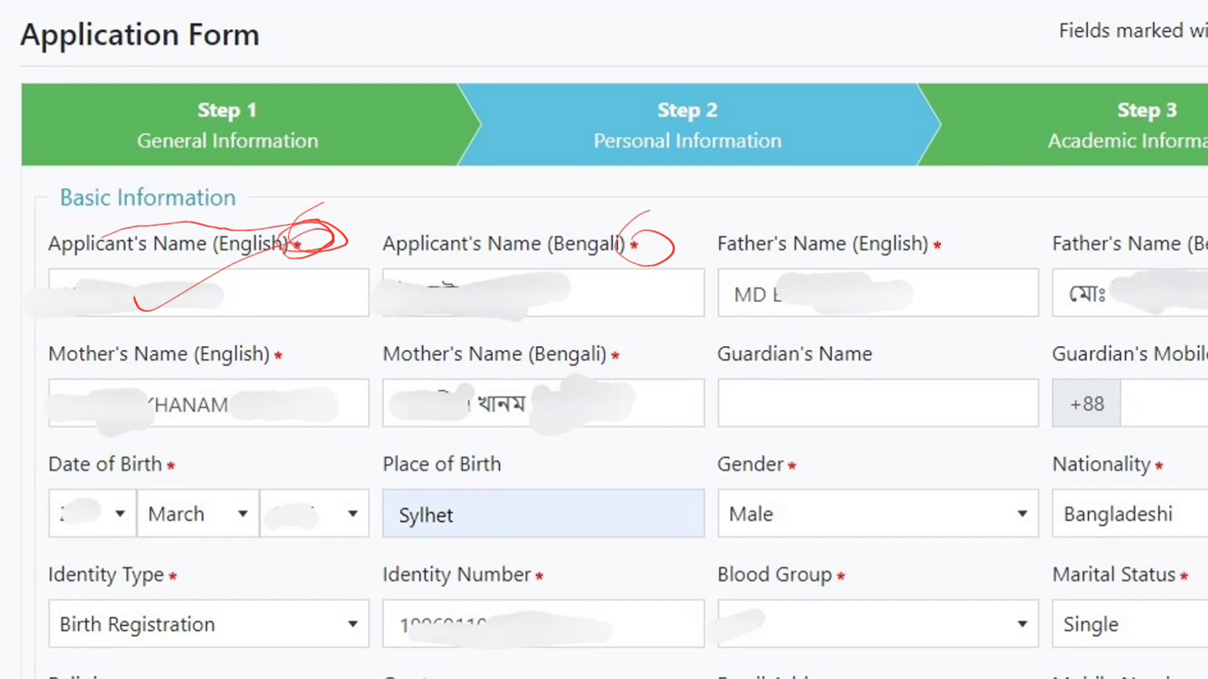
mouse_move(803, 394)
mouse_down()
mouse_move(984, 413)
mouse_move(716, 370)
mouse_move(948, 381)
mouse_up()
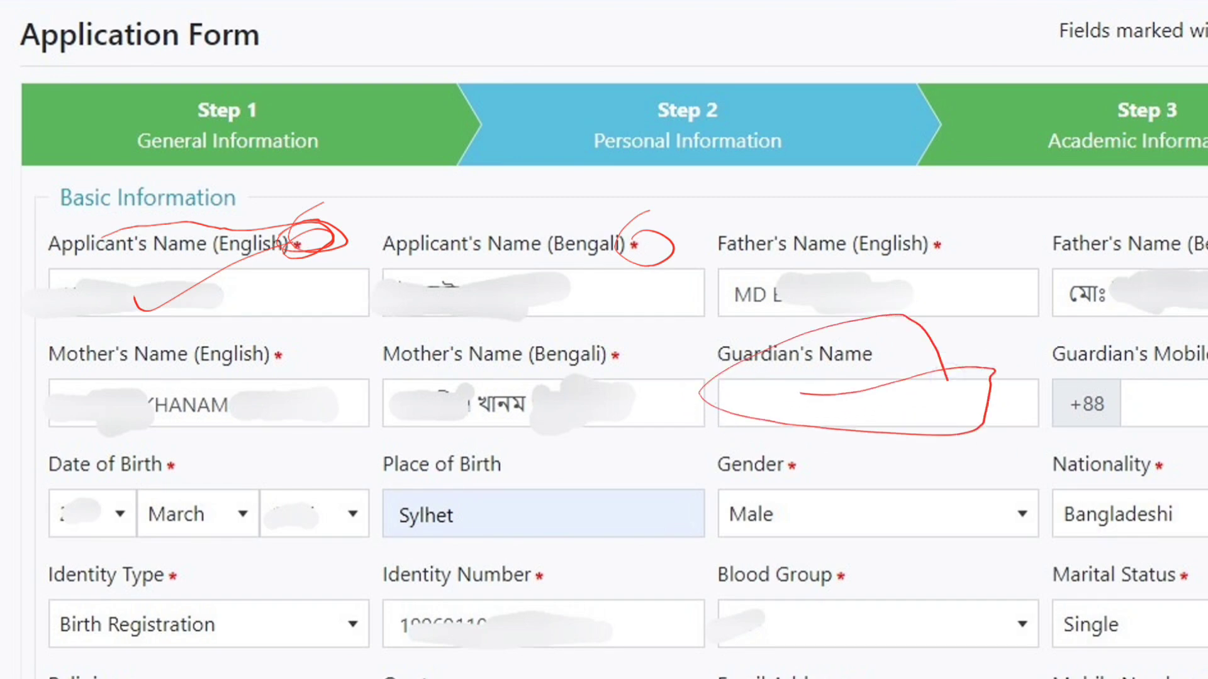
click(1032, 70)
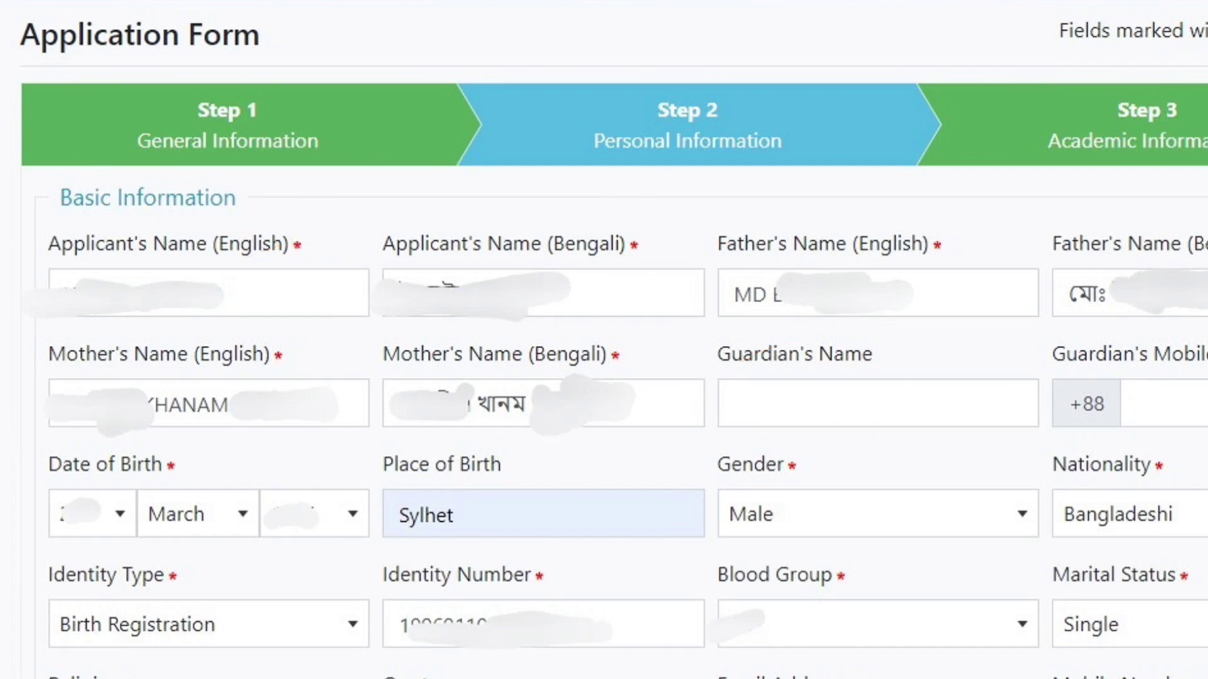
- Circle the English and Bengali name labels for the applicant and the father in red, then clear the marks
mouse_move(264, 205)
mouse_down()
mouse_move(318, 250)
mouse_move(276, 206)
mouse_up()
mouse_move(590, 198)
mouse_down()
mouse_move(588, 210)
mouse_move(590, 196)
mouse_up()
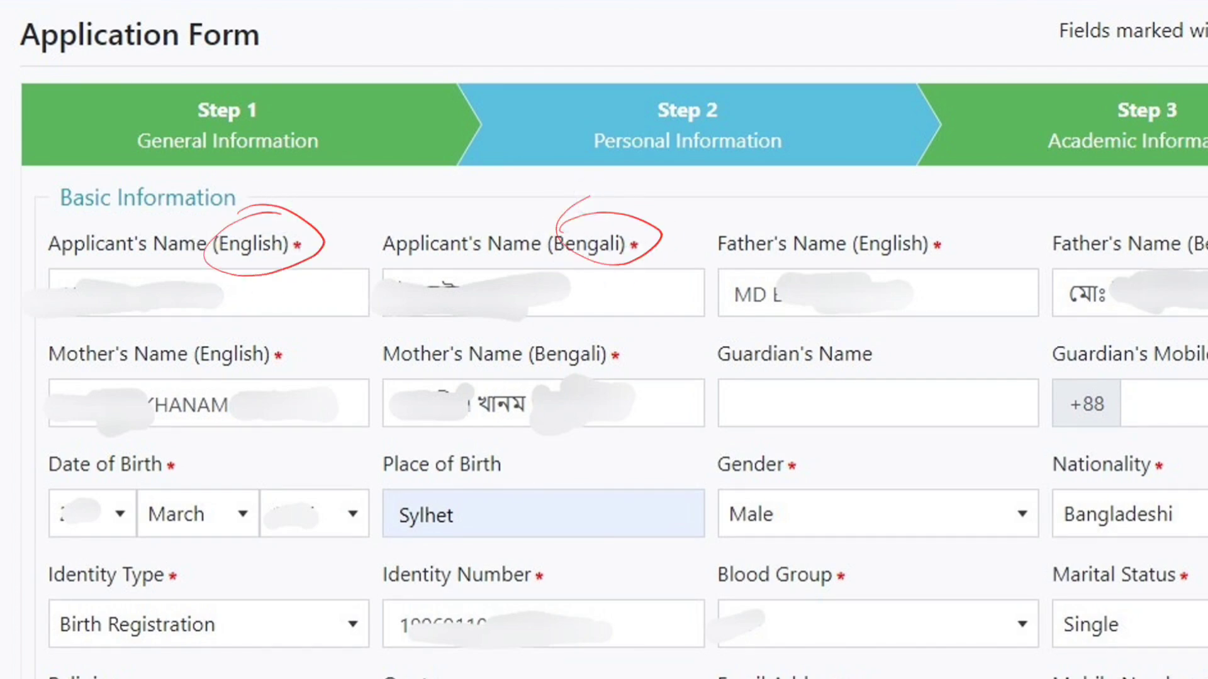
mouse_move(733, 231)
mouse_down()
mouse_move(938, 202)
mouse_move(714, 229)
mouse_move(729, 234)
mouse_up()
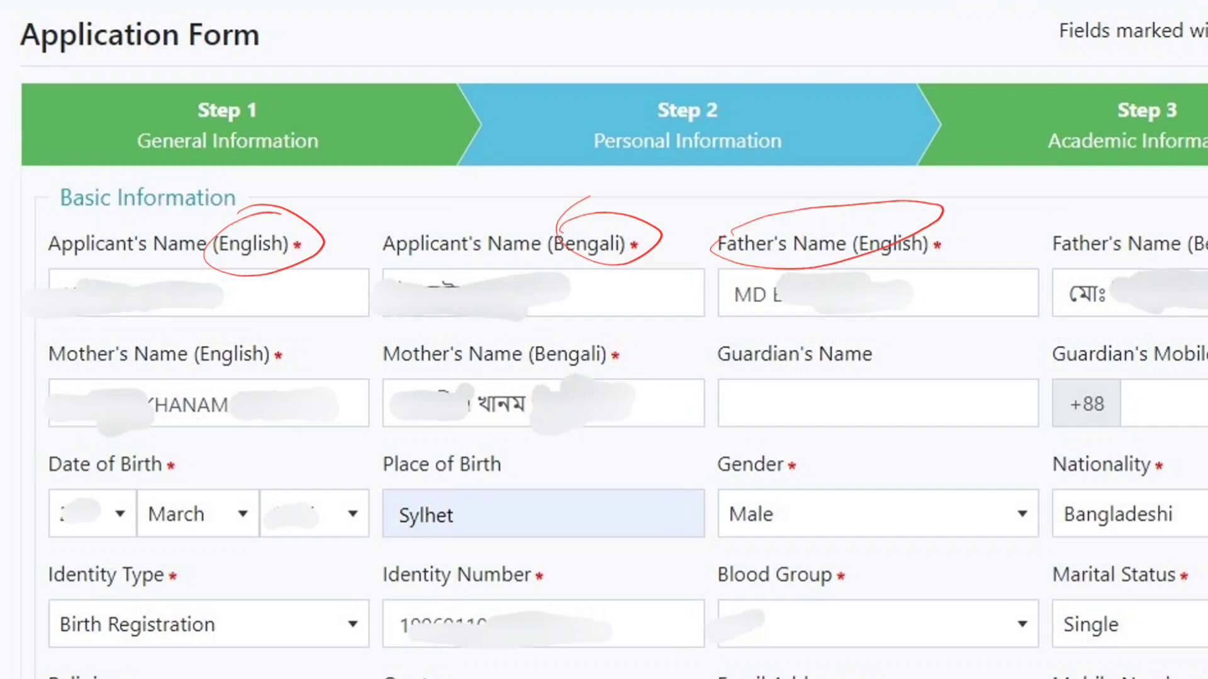
mouse_move(1063, 238)
mouse_down()
mouse_move(1205, 196)
mouse_move(1122, 283)
mouse_move(1132, 205)
mouse_up()
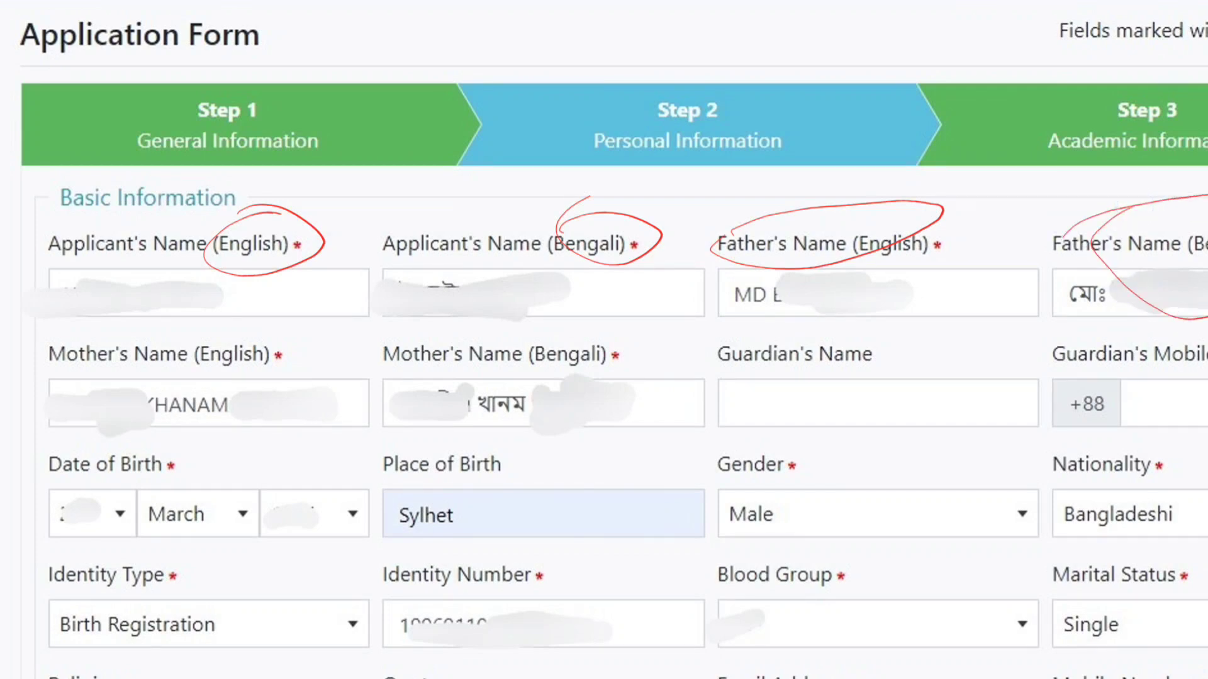
click(1029, 90)
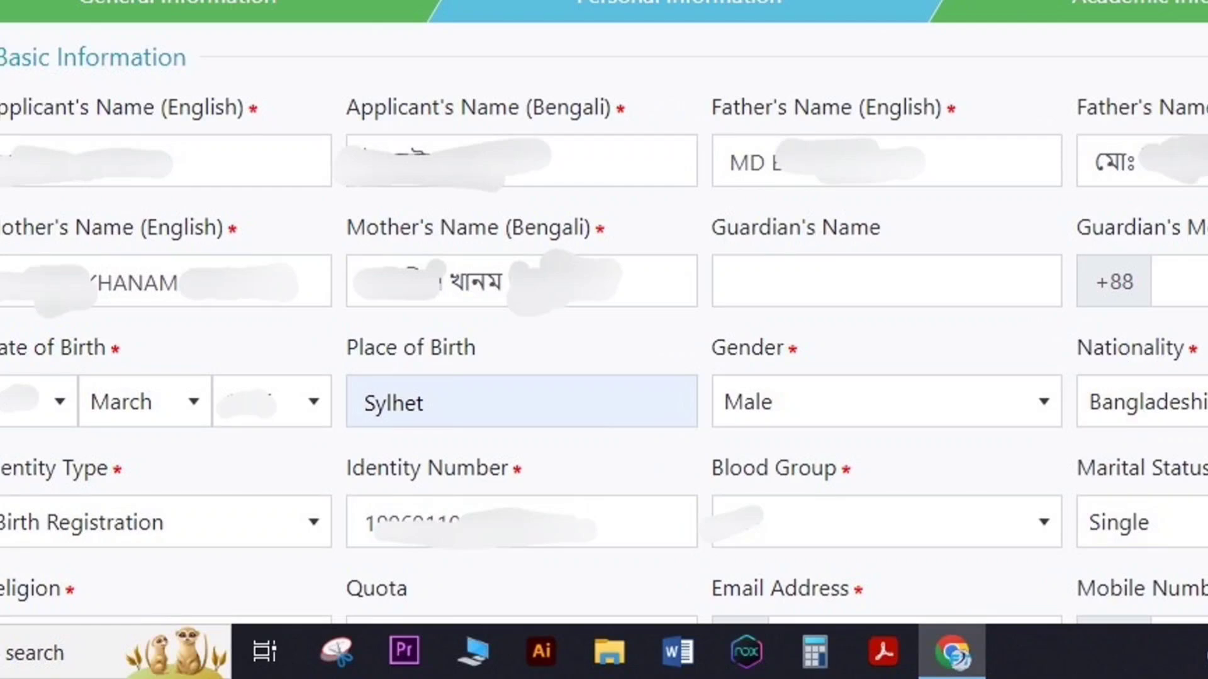
- Point out the Religion, Email Address and Mobile Number labels in Basic Information with red pen marks
mouse_move(77, 598)
mouse_down()
mouse_move(133, 533)
mouse_move(27, 586)
mouse_move(6, 571)
mouse_up()
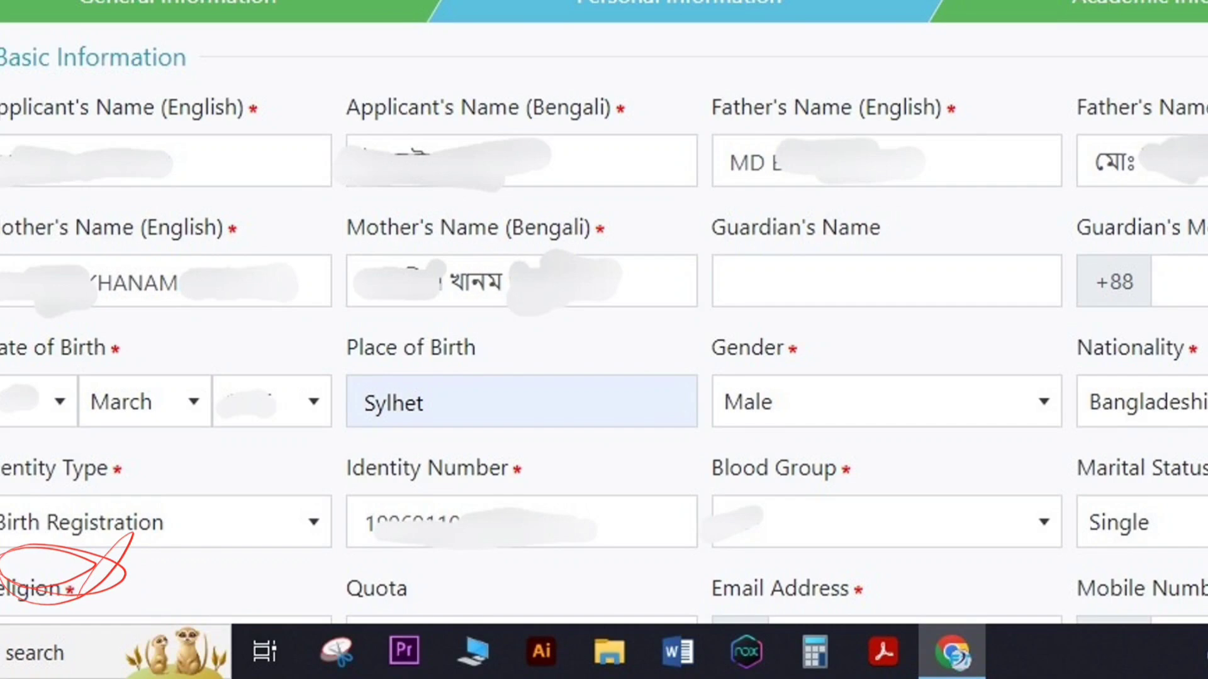
mouse_move(819, 574)
mouse_down()
mouse_move(912, 566)
mouse_move(817, 576)
mouse_up()
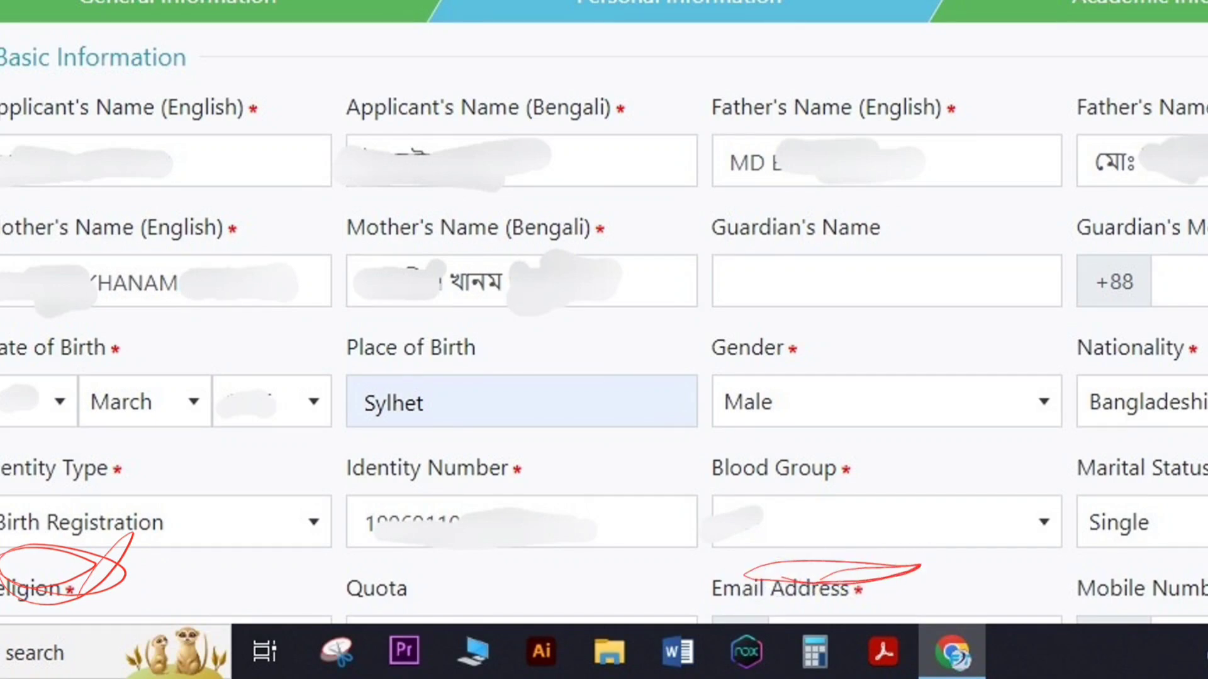
mouse_move(1154, 585)
mouse_down()
mouse_move(1199, 604)
mouse_move(1177, 547)
mouse_move(1145, 579)
mouse_up()
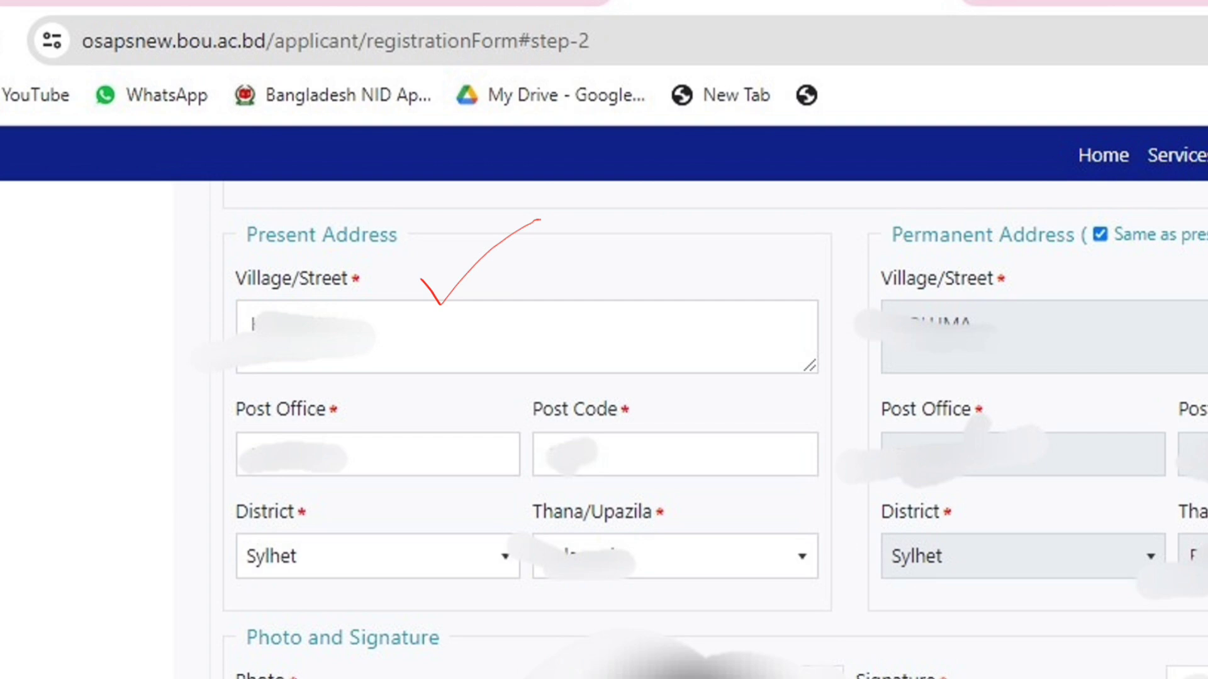
- Mark the Permanent Address heading and the present address's village, post office, post code, district and thana fields in red
drag(923, 257, 1080, 221)
mouse_move(424, 353)
mouse_down()
mouse_move(277, 316)
mouse_move(364, 286)
mouse_move(280, 318)
mouse_up()
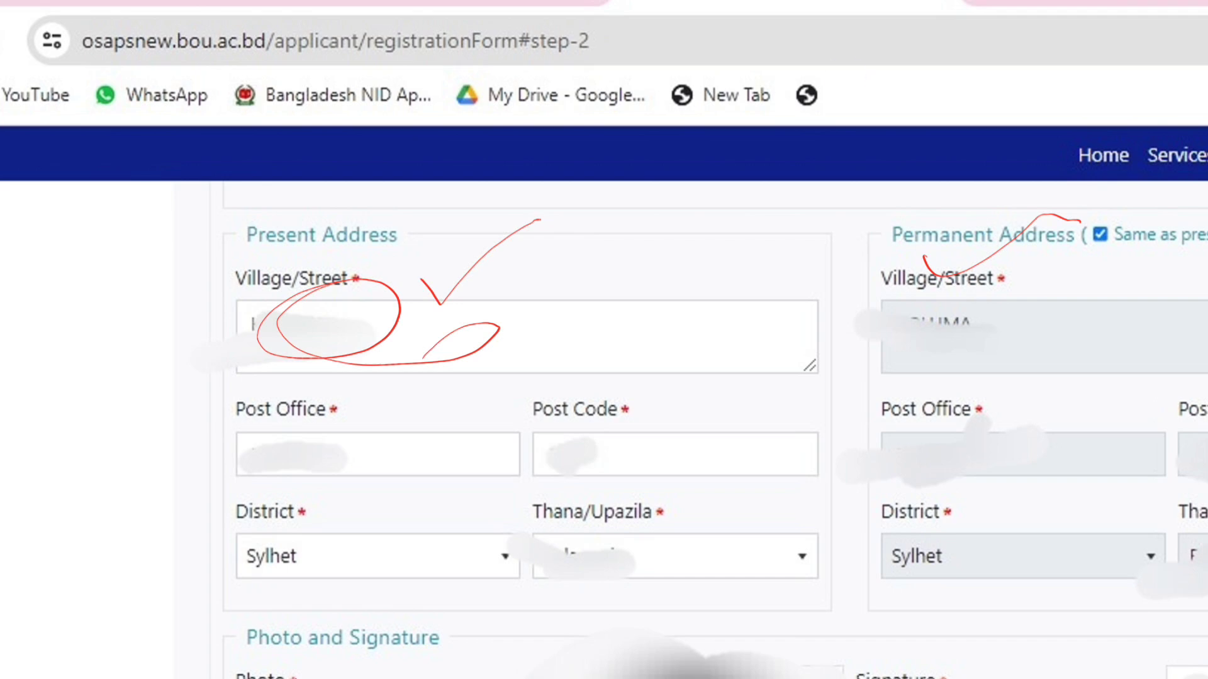
mouse_move(303, 476)
mouse_down()
mouse_move(293, 445)
mouse_move(317, 430)
mouse_up()
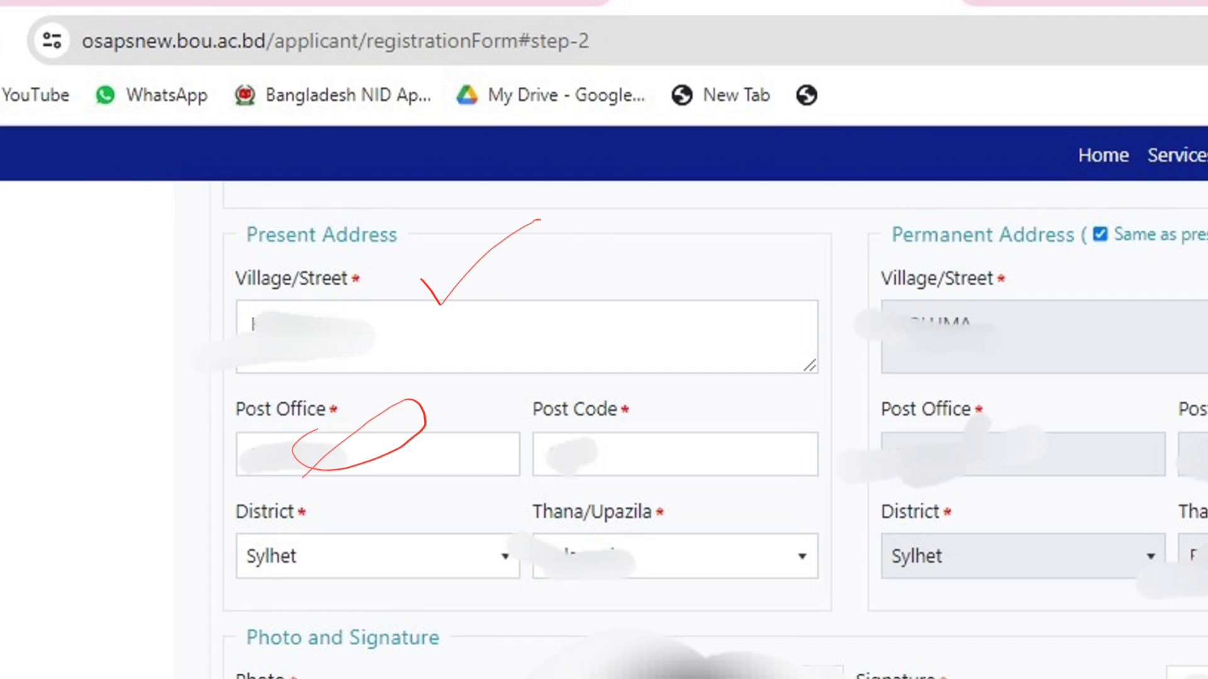
mouse_move(541, 412)
mouse_down()
mouse_move(642, 431)
mouse_move(622, 396)
mouse_move(656, 405)
mouse_up()
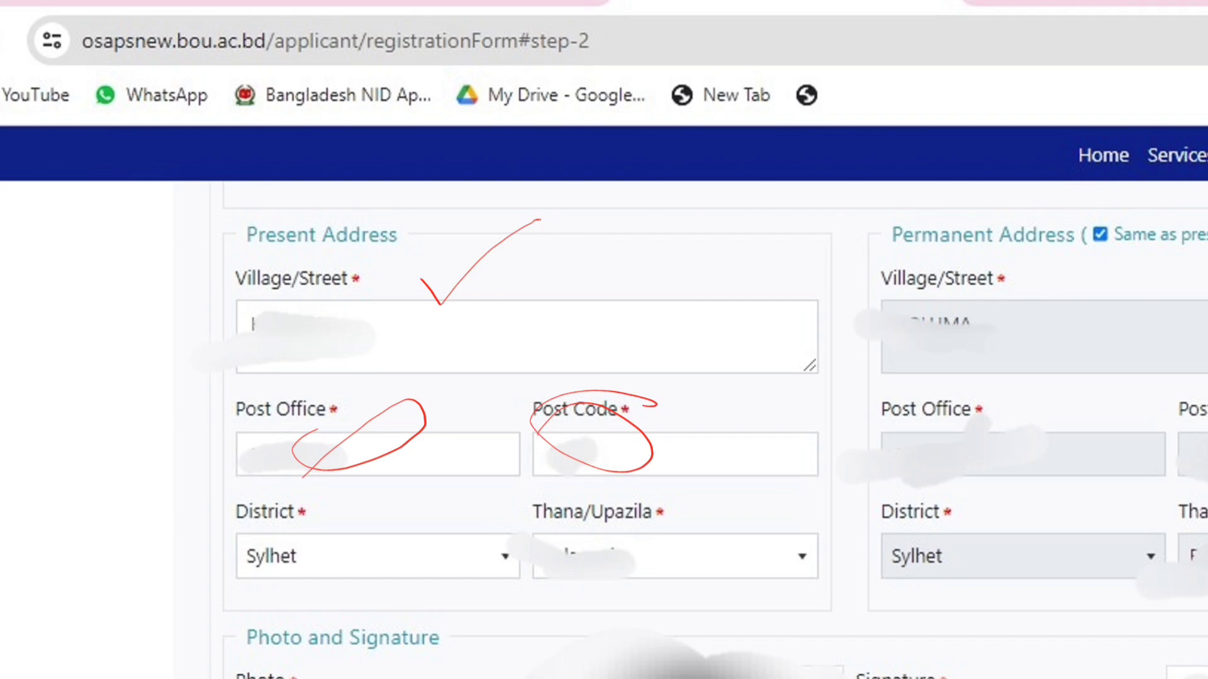
drag(321, 555, 364, 503)
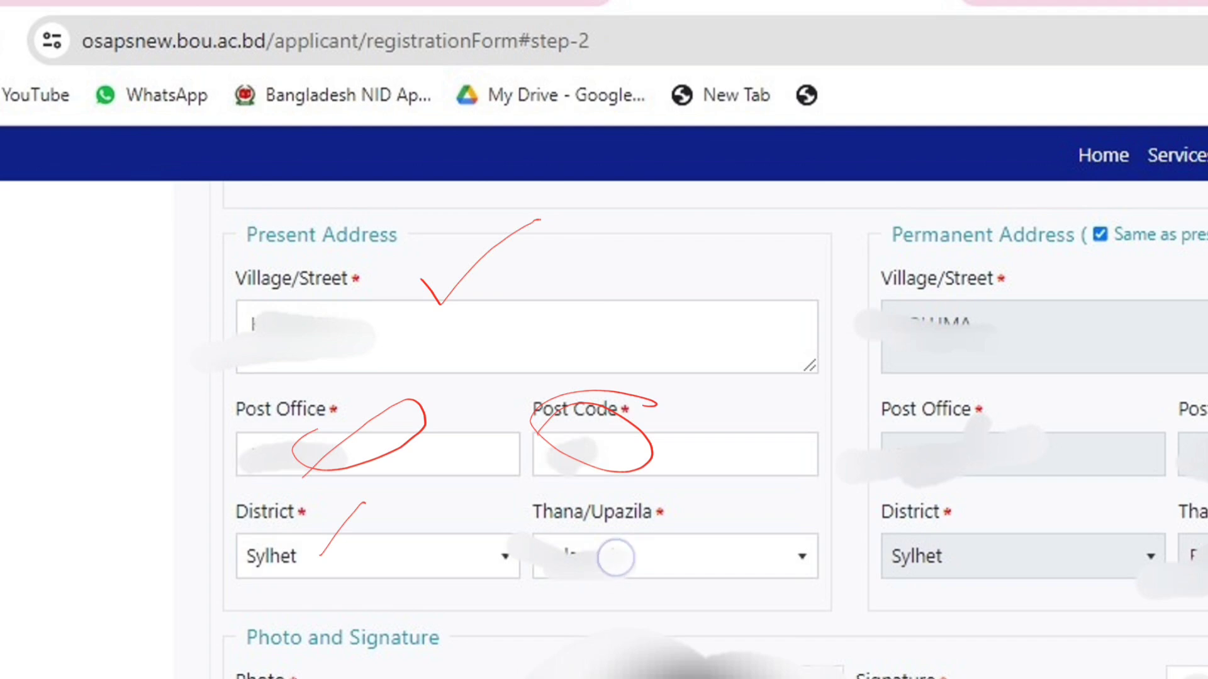
drag(607, 567, 673, 488)
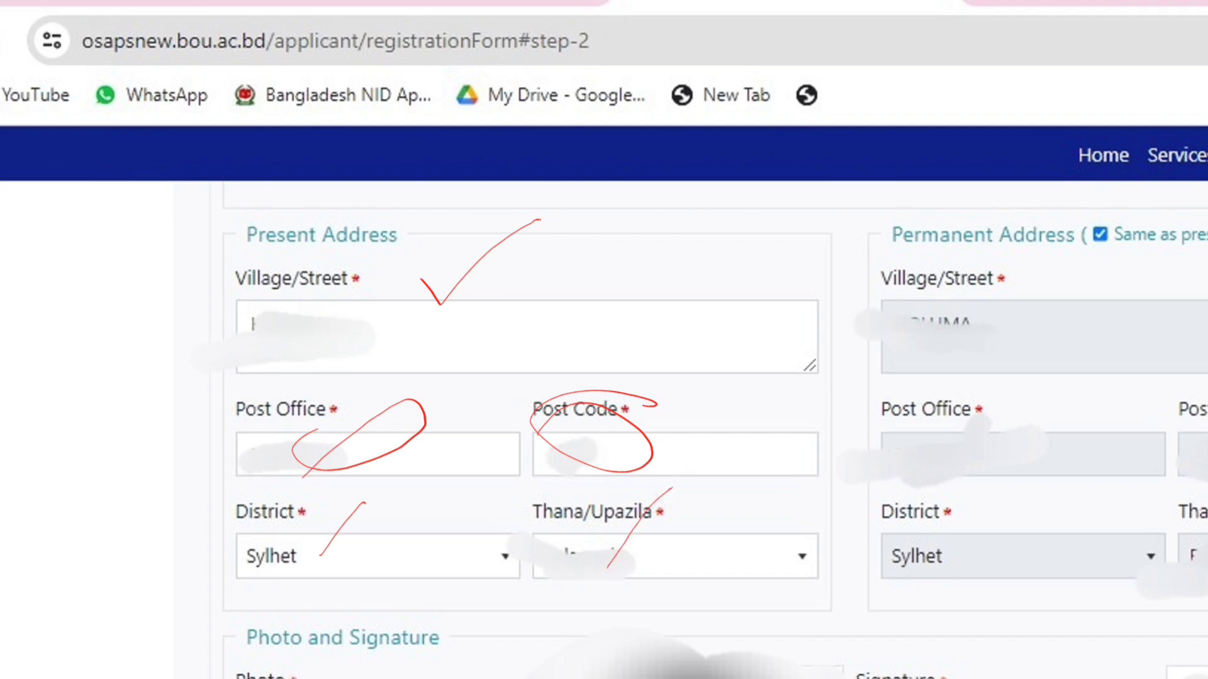
mouse_move(654, 541)
mouse_down()
mouse_move(552, 571)
mouse_move(666, 522)
mouse_move(576, 531)
mouse_up()
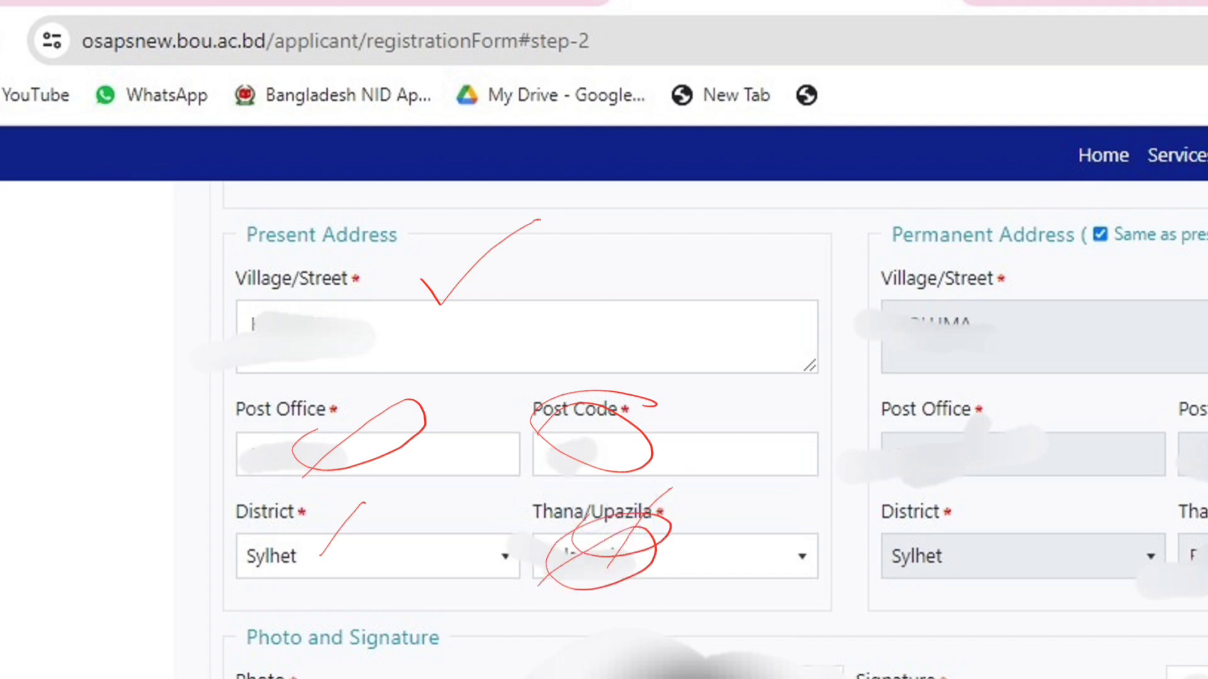
mouse_move(273, 342)
mouse_down()
mouse_move(681, 465)
mouse_move(518, 297)
mouse_up()
- Remove all red pen marks from the Present Address and Permanent Address sections
click(856, 76)
click(850, 77)
click(847, 84)
click(844, 84)
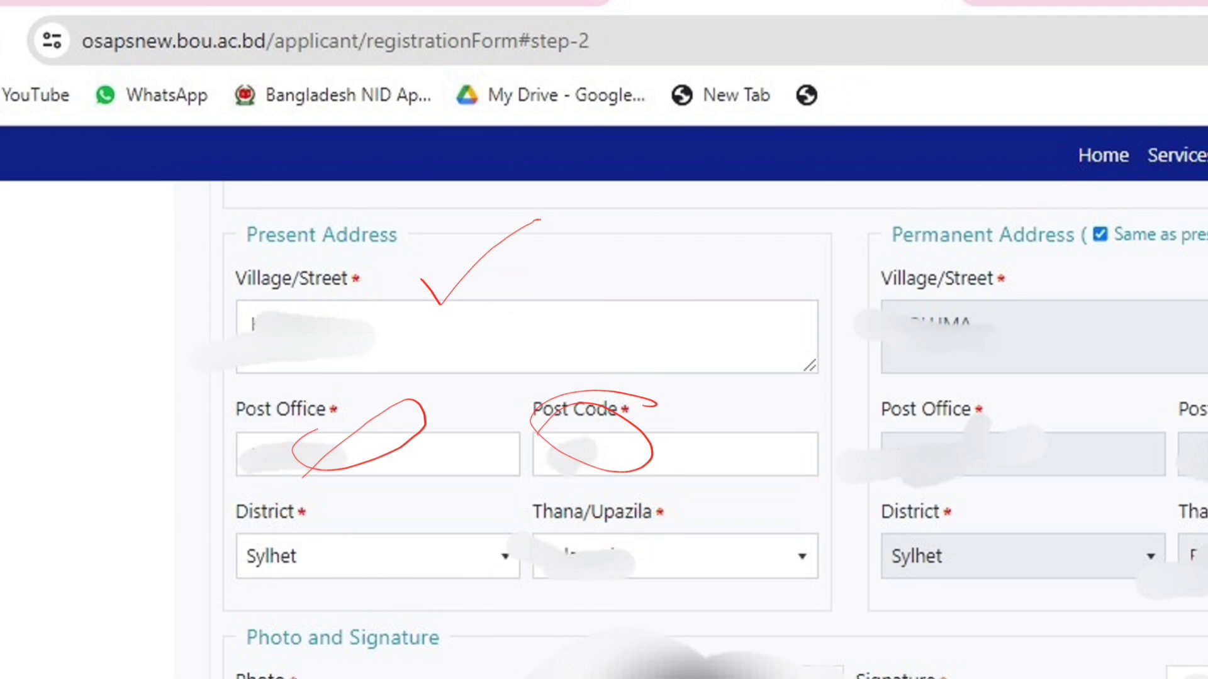
click(861, 82)
click(861, 83)
click(859, 79)
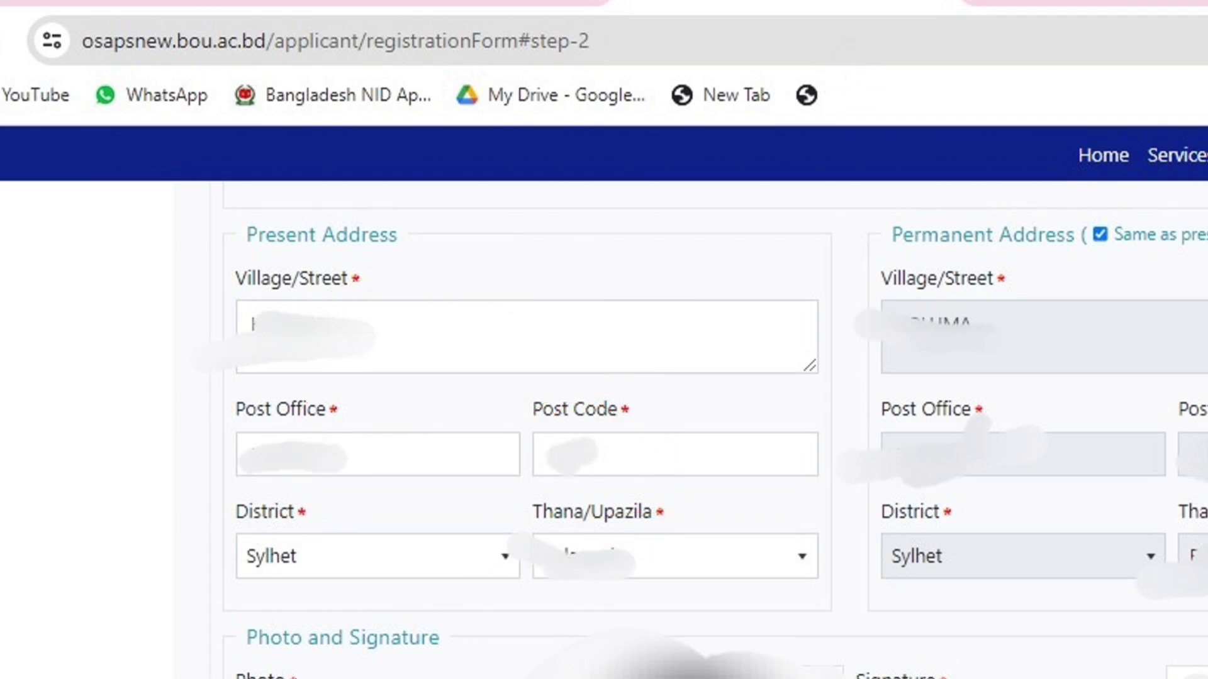
- Draw a red tick over the Present Address section and circle the same-as-present option beside Permanent Address
drag(440, 476, 734, 280)
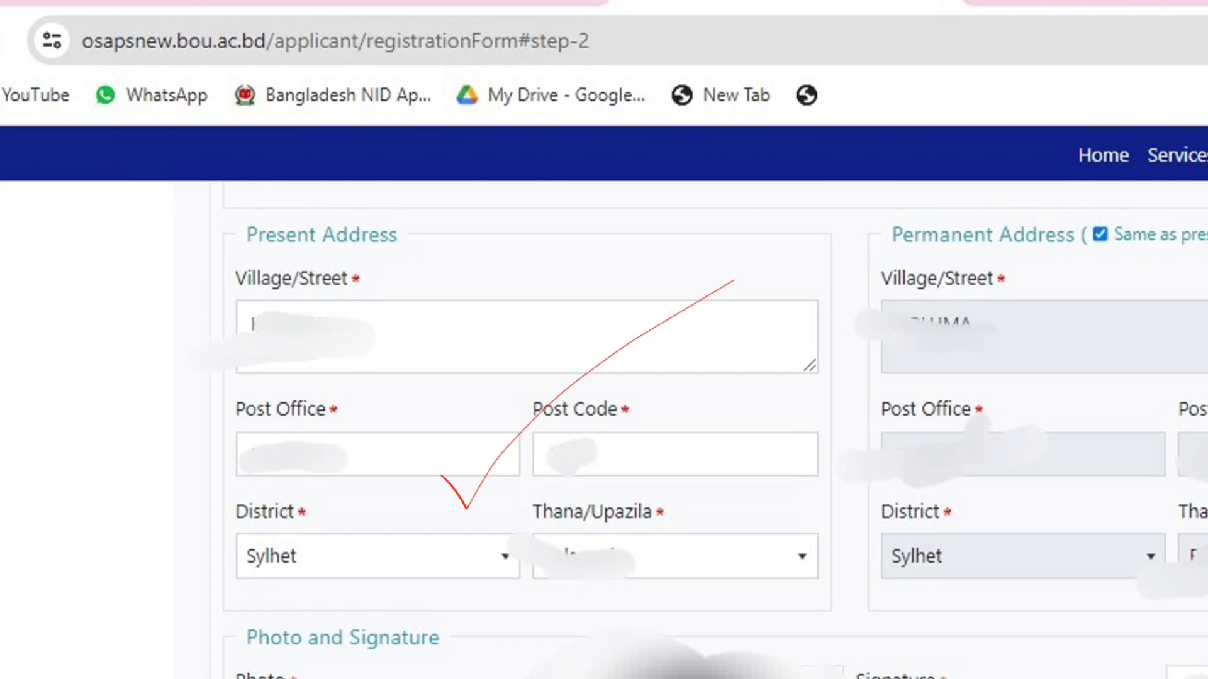
drag(1102, 265, 1205, 255)
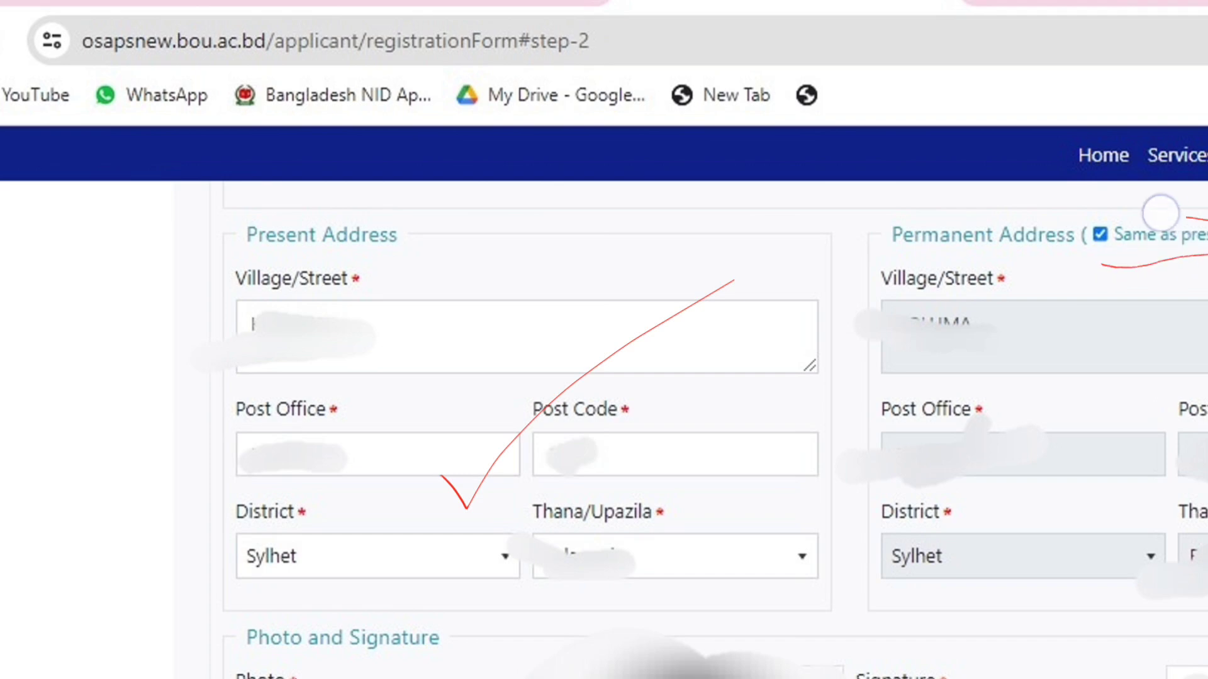
drag(1161, 211, 1202, 269)
drag(1187, 202, 1202, 271)
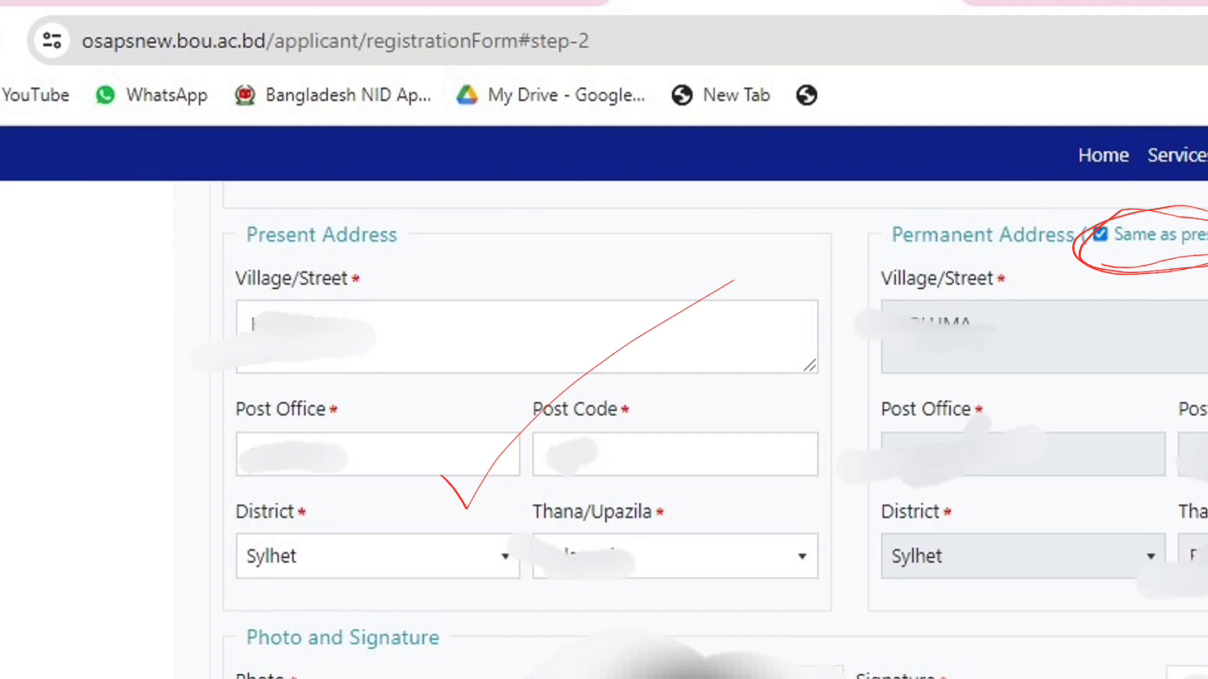
- Illustrate the link between the present and permanent addresses with red strokes and crosses, then clear the marks
mouse_move(921, 438)
mouse_down()
mouse_move(1174, 304)
mouse_move(1159, 359)
mouse_up()
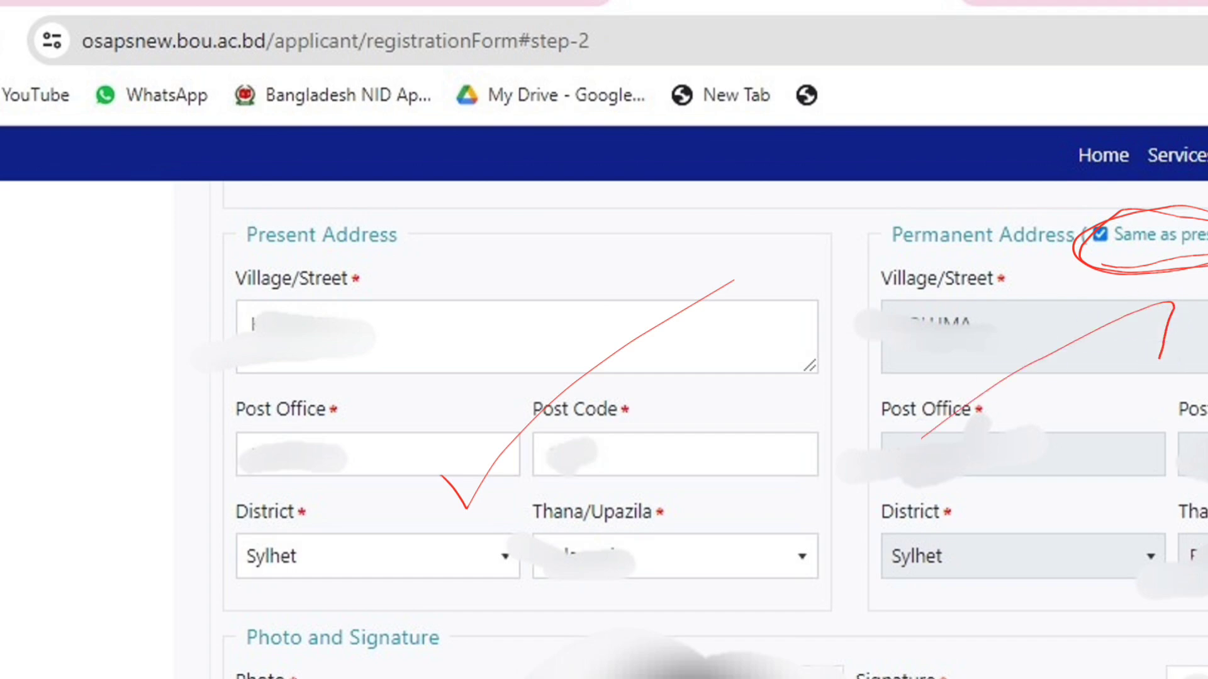
mouse_move(627, 385)
mouse_down()
mouse_move(639, 310)
mouse_move(925, 277)
mouse_move(1102, 331)
mouse_move(1020, 409)
mouse_up()
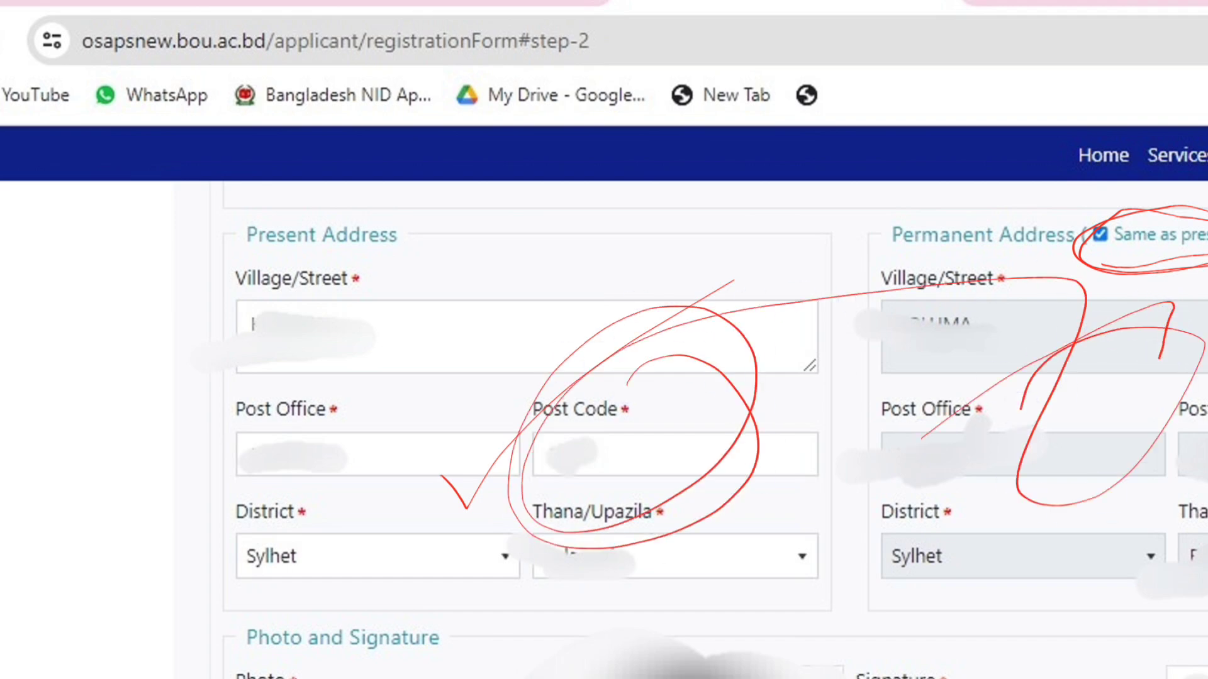
drag(301, 393, 424, 516)
drag(421, 387, 283, 530)
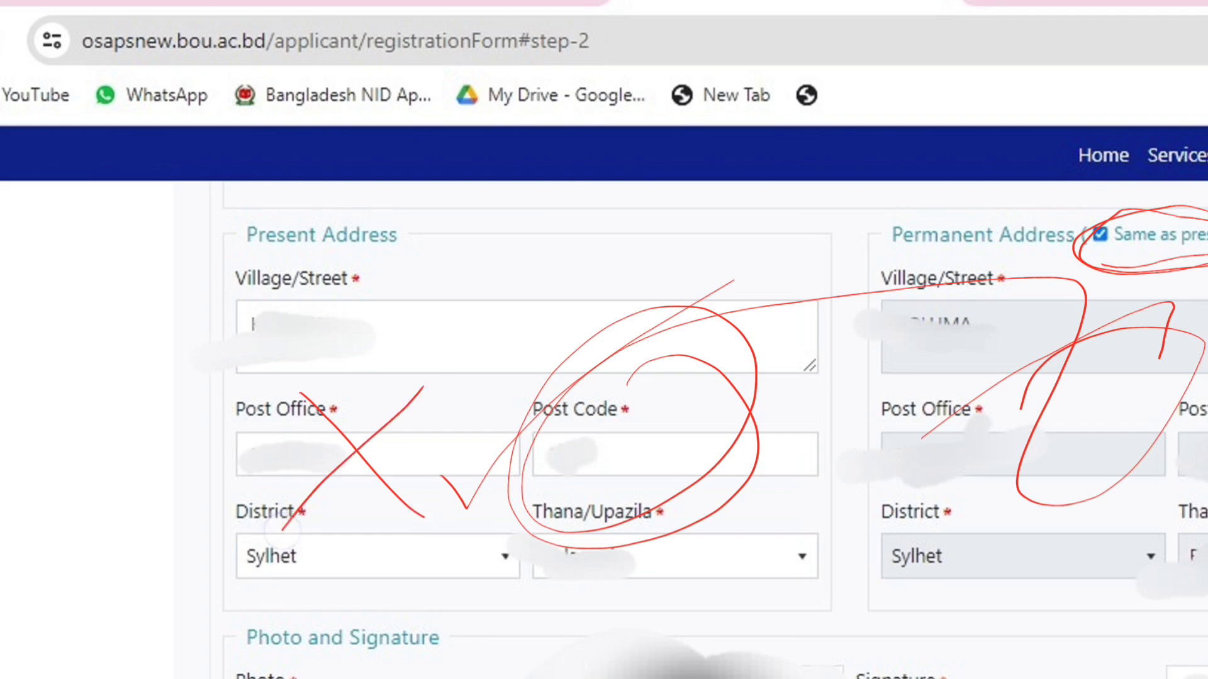
drag(881, 381, 909, 559)
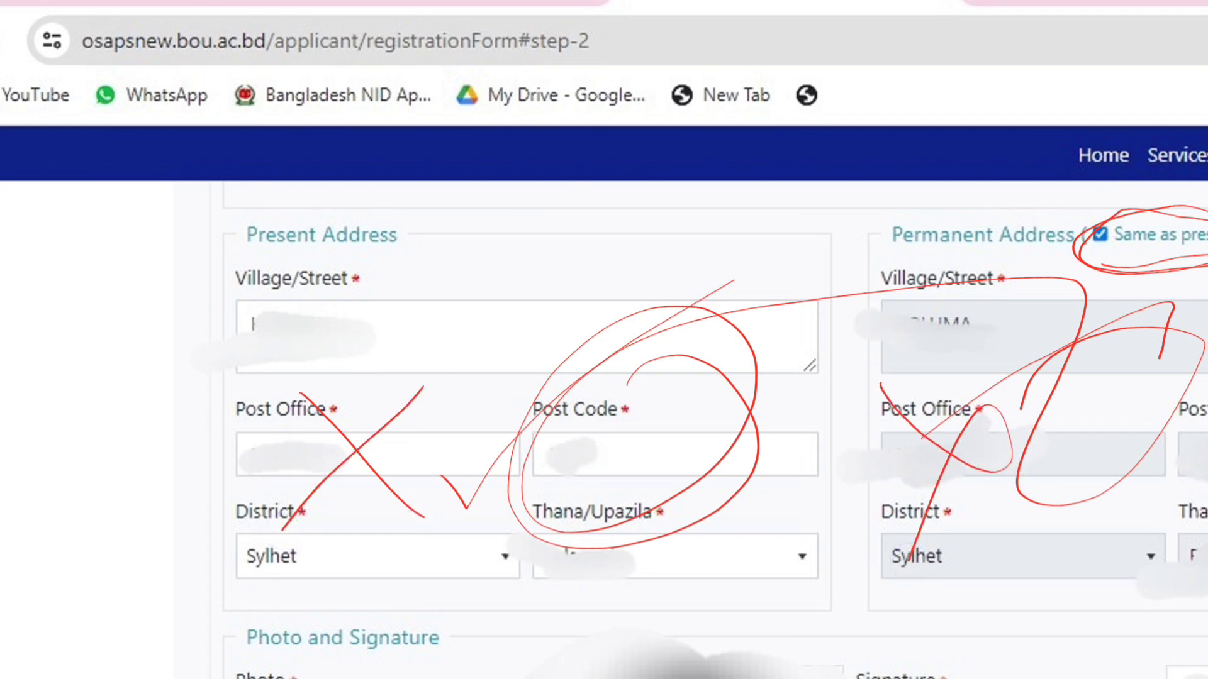
click(1032, 87)
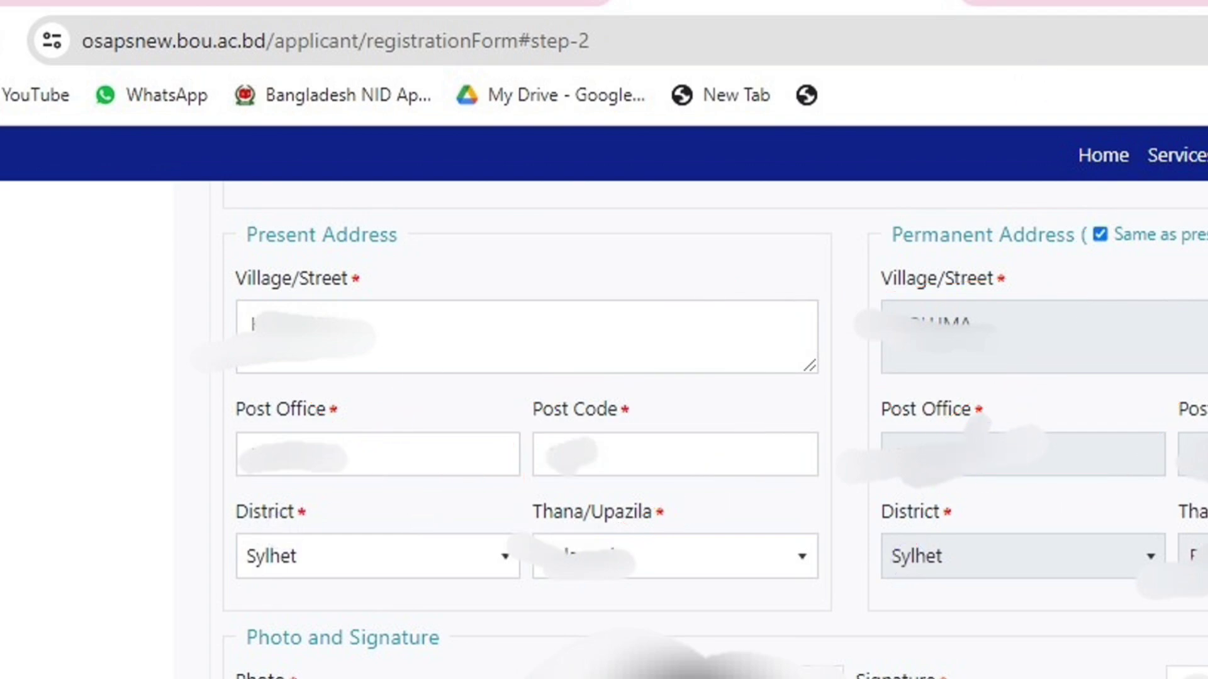
- Draw two red ticks over the Present Address section and two over the Permanent Address section
drag(406, 446, 626, 315)
drag(511, 415, 811, 282)
drag(972, 360, 1204, 287)
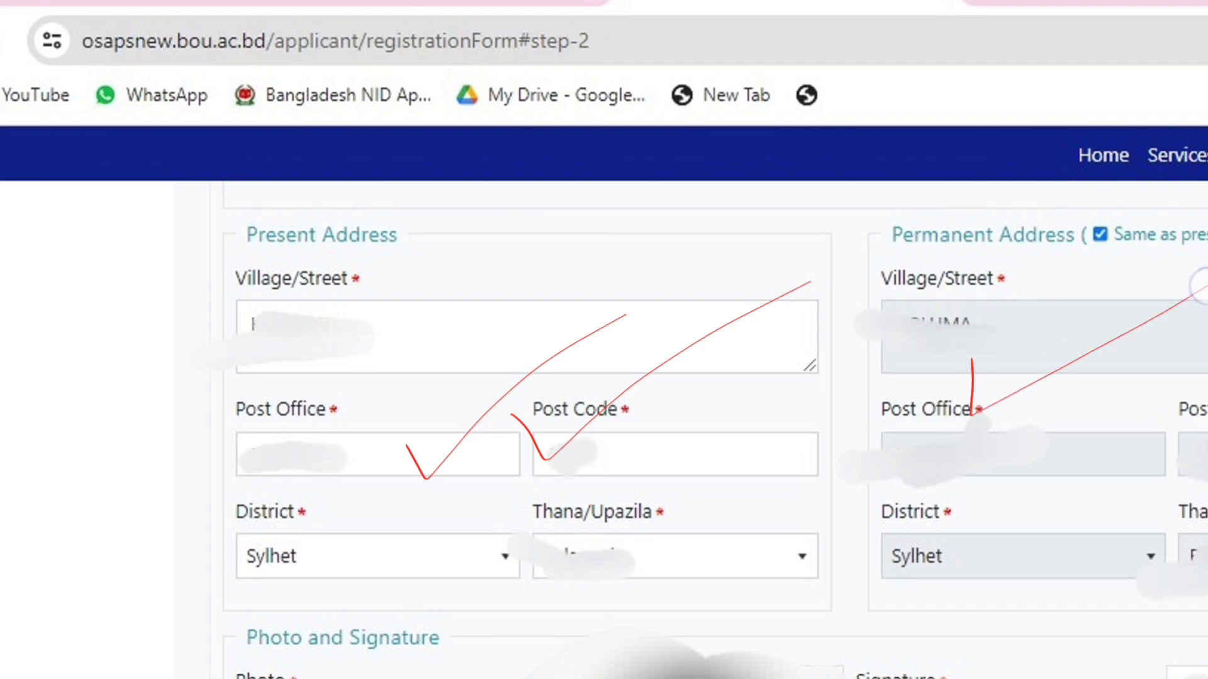
drag(1090, 346, 1207, 321)
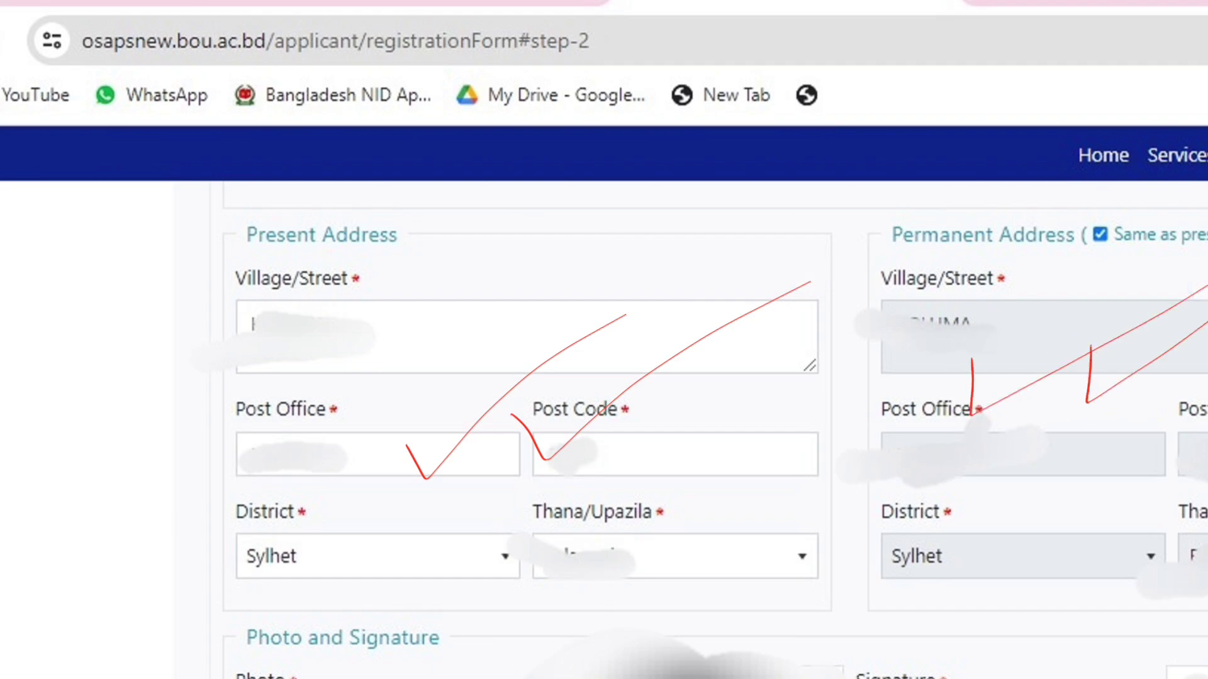
- Sketch a sample signature in red over the Signature preview, underline and box it diagonally, then clear the marks
click(1167, 83)
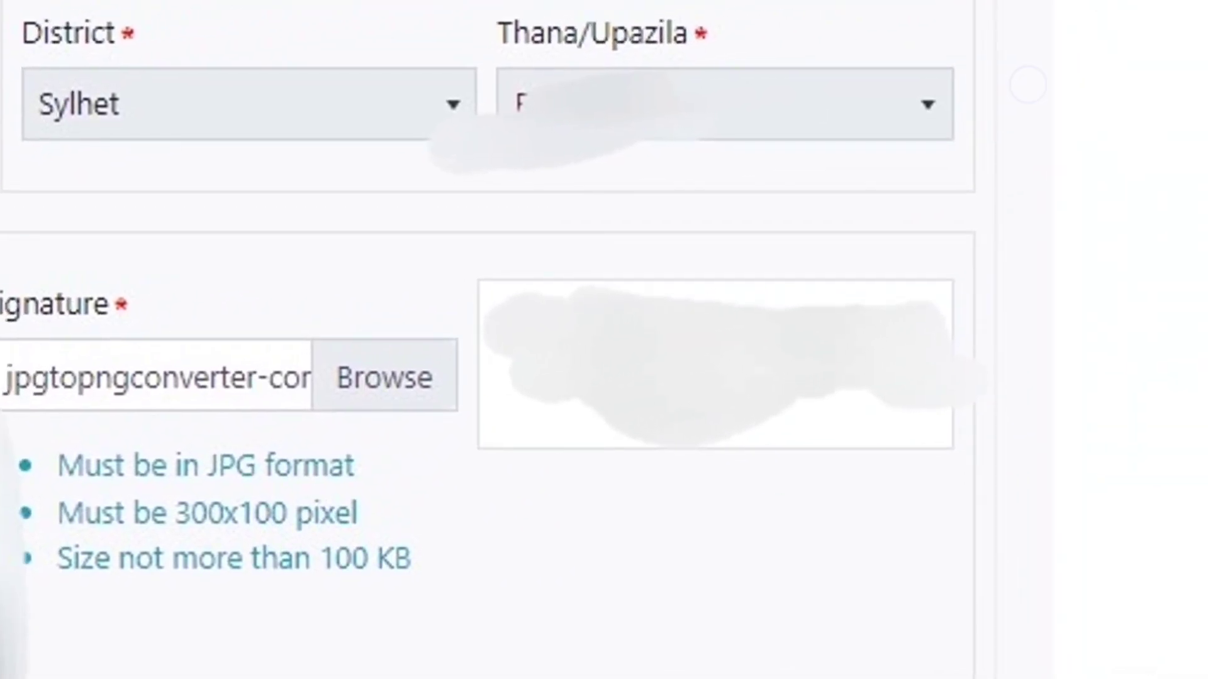
mouse_move(596, 389)
mouse_down()
mouse_move(816, 355)
mouse_move(723, 337)
mouse_up()
mouse_move(478, 360)
mouse_down()
mouse_move(654, 515)
mouse_move(698, 386)
mouse_move(968, 184)
mouse_up()
drag(609, 584, 936, 259)
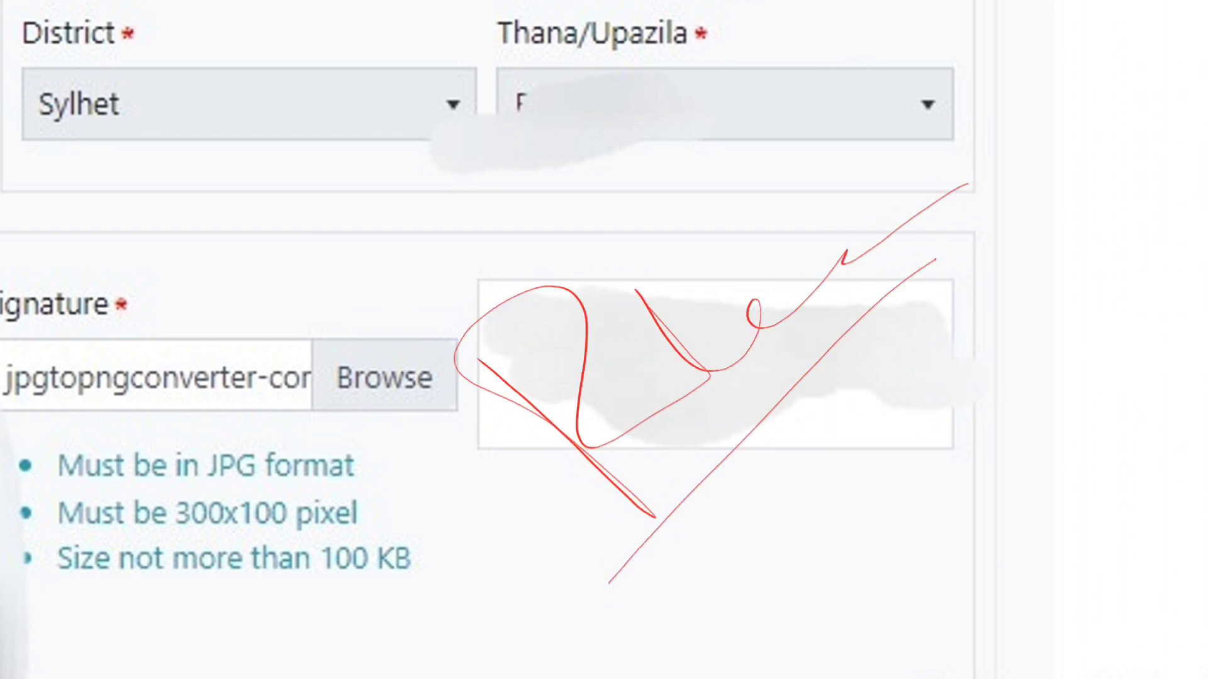
mouse_move(378, 424)
mouse_down()
mouse_move(640, 141)
mouse_move(777, 386)
mouse_move(488, 601)
mouse_move(428, 400)
mouse_up()
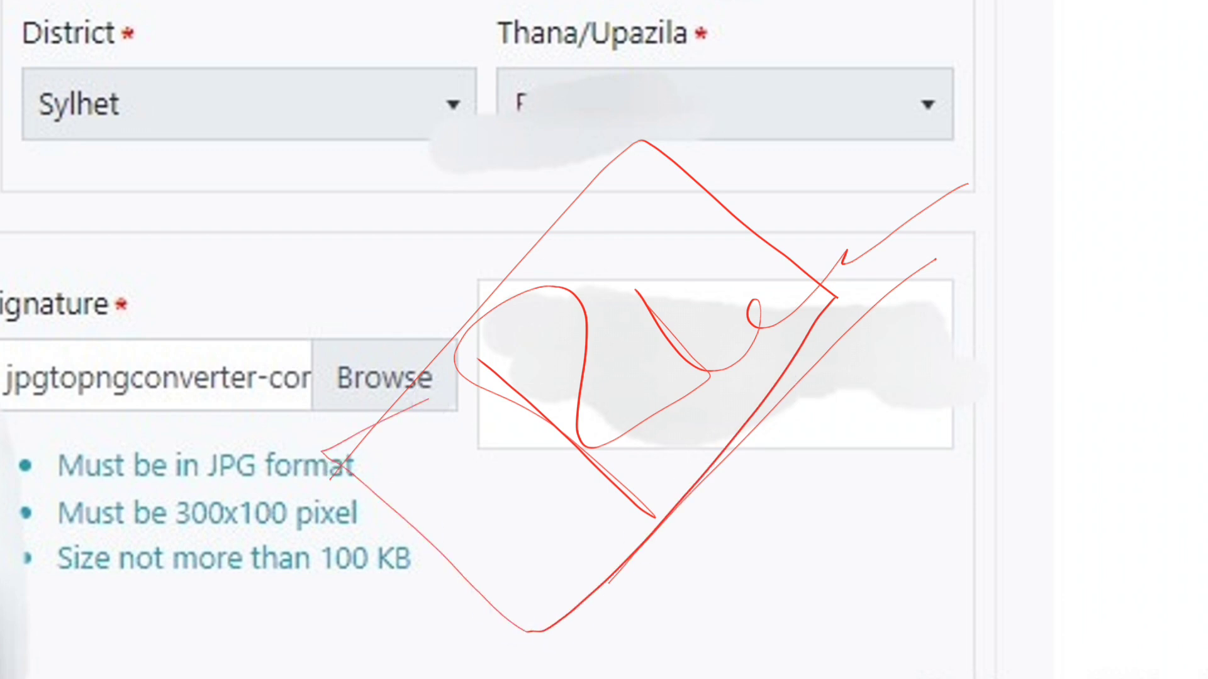
key(e)
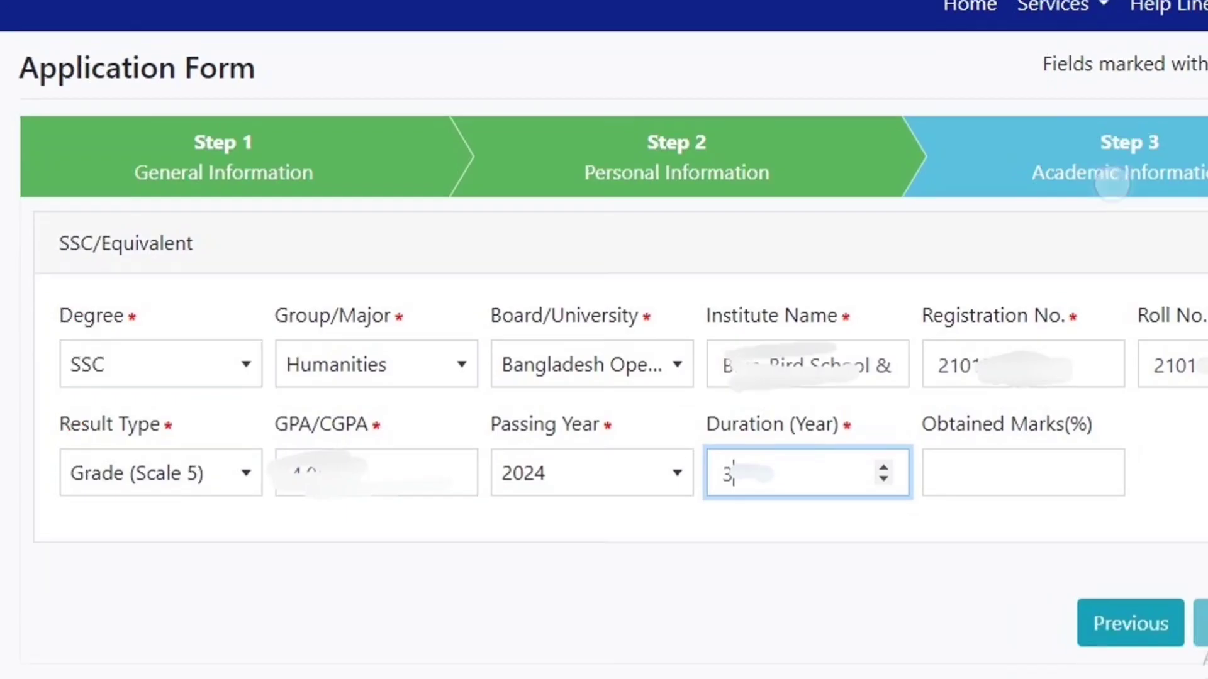
- Draw red ticks over the Step 1, Step 2 and Step 3 headings and a stroke across the SSC/Equivalent header
mouse_move(937, 298)
mouse_down()
mouse_move(732, 286)
mouse_move(624, 247)
mouse_up()
drag(1047, 214, 1183, 184)
mouse_move(253, 220)
mouse_down()
mouse_move(264, 242)
mouse_move(459, 132)
mouse_up()
drag(655, 214, 833, 153)
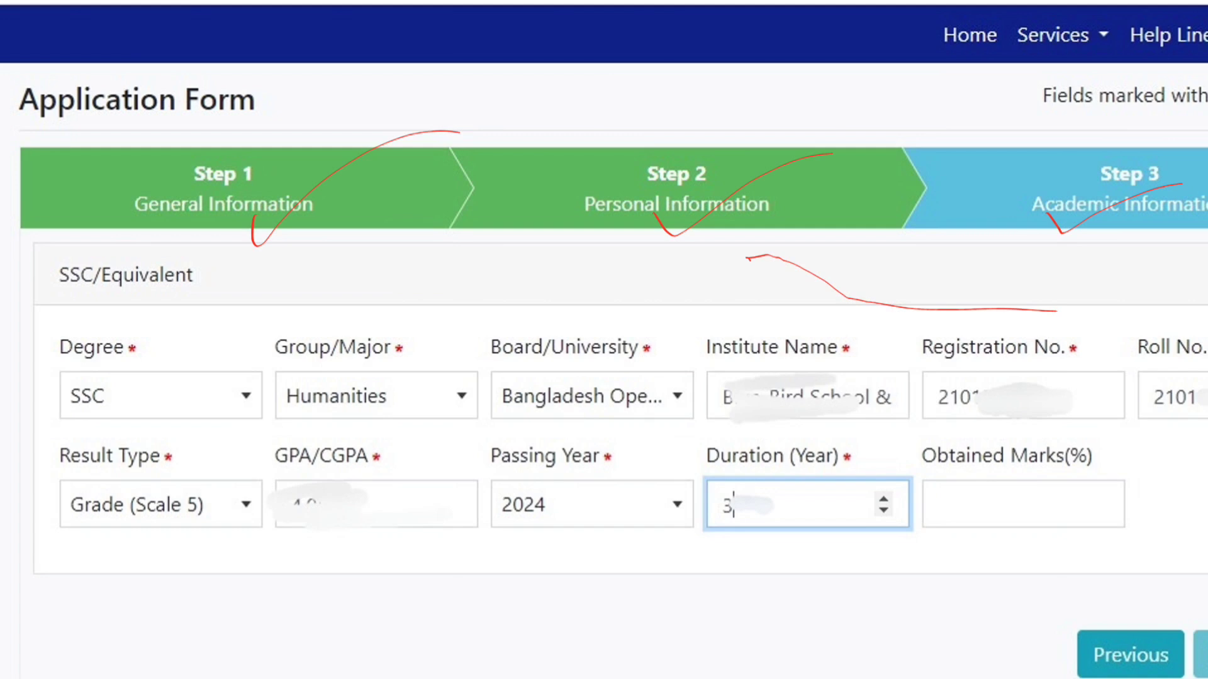
- Circle the SSC degree and Humanities group in red, add a tick over Humanities, then clear all marks
mouse_move(99, 359)
mouse_down()
mouse_move(237, 370)
mouse_move(88, 350)
mouse_up()
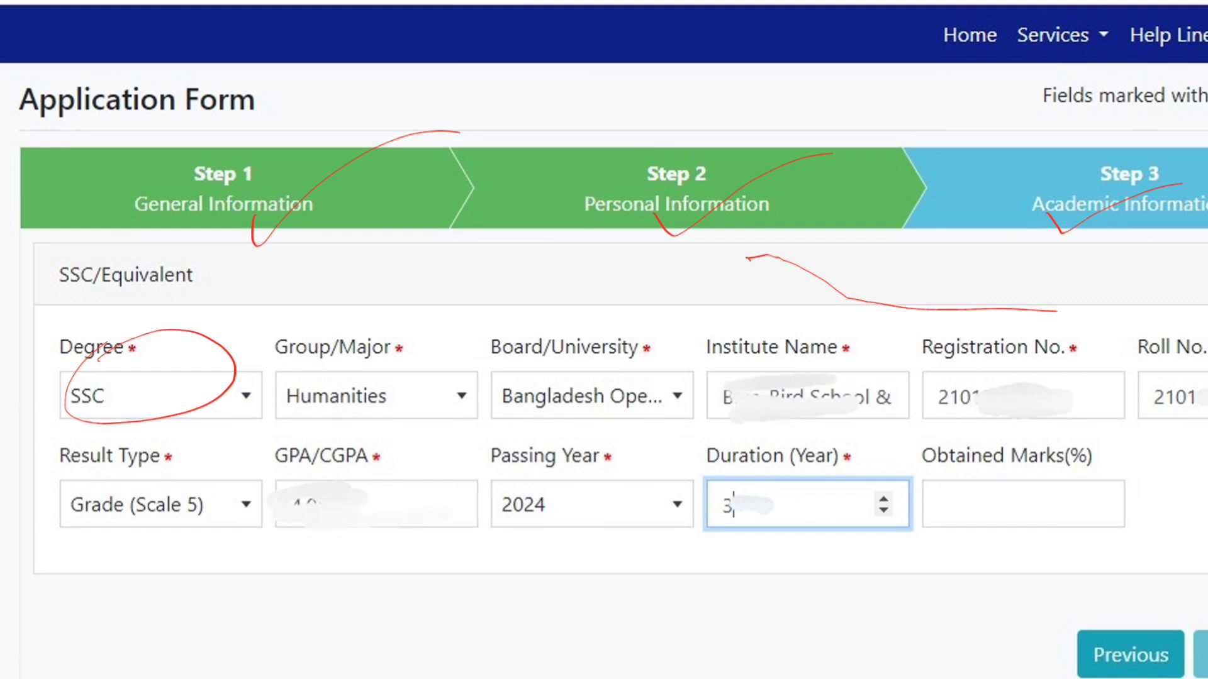
mouse_move(330, 366)
mouse_down()
mouse_move(409, 443)
mouse_move(478, 308)
mouse_up()
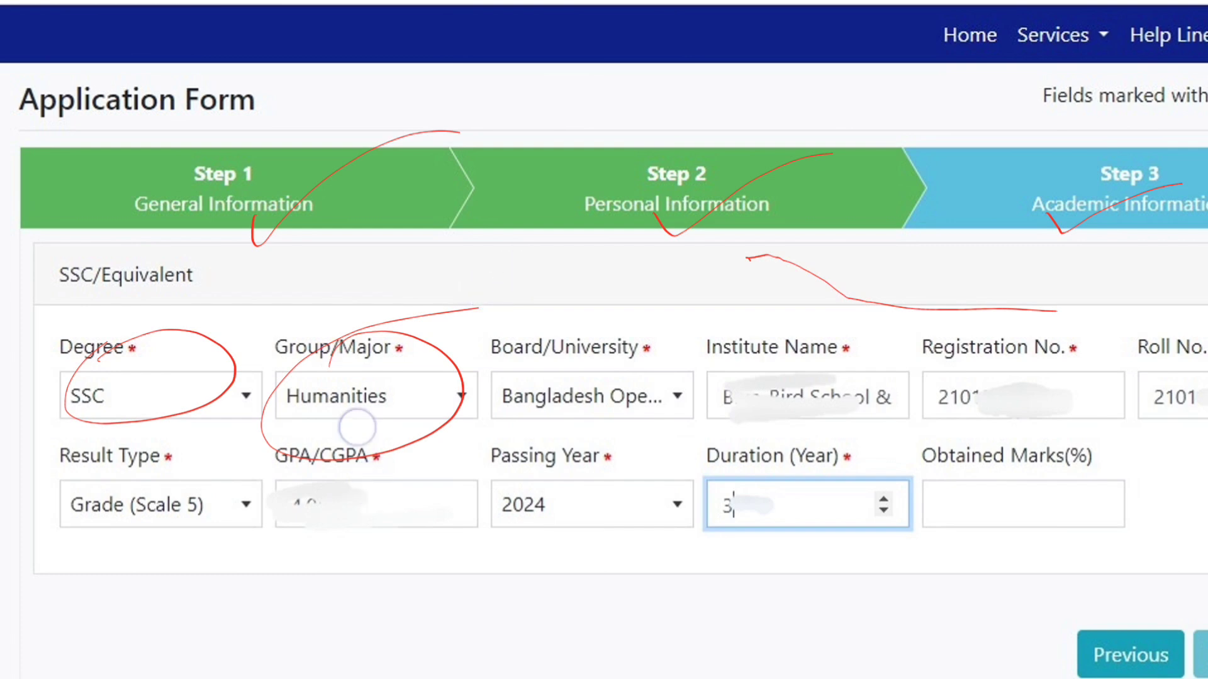
drag(357, 428, 500, 306)
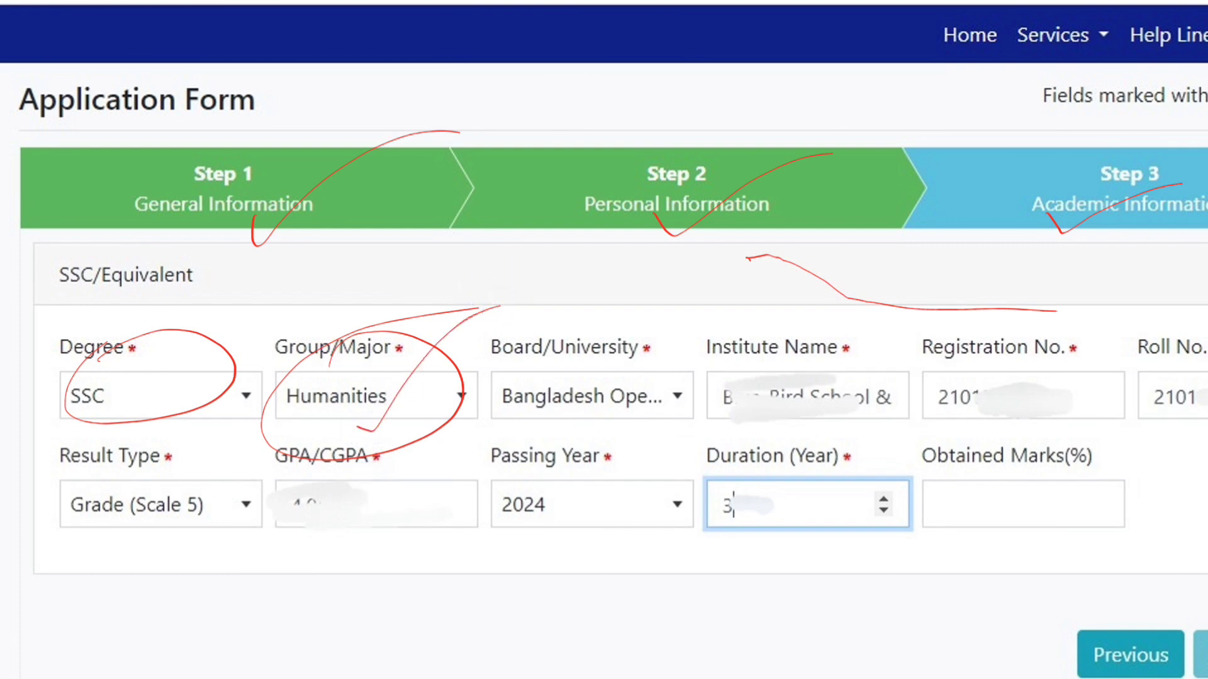
key(e)
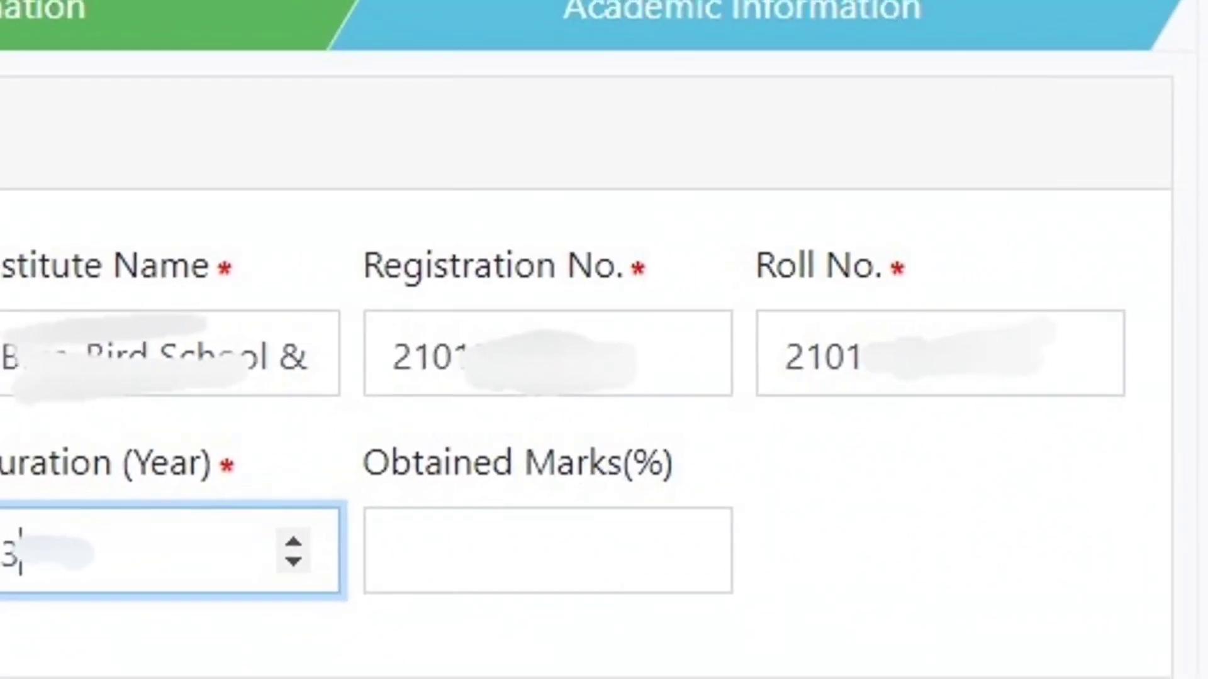
- Draw a red tick over the Registration No. field and another over the Roll No. field
mouse_move(359, 280)
mouse_down()
mouse_move(375, 319)
mouse_move(619, 199)
mouse_up()
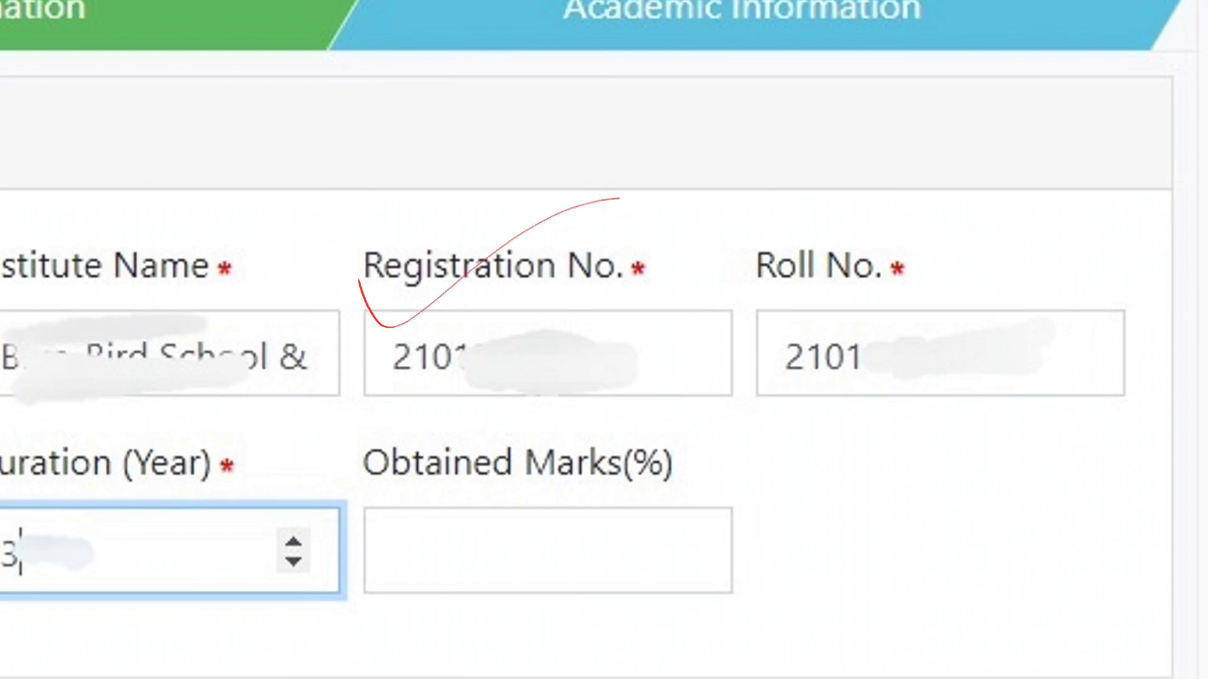
drag(759, 304, 1058, 235)
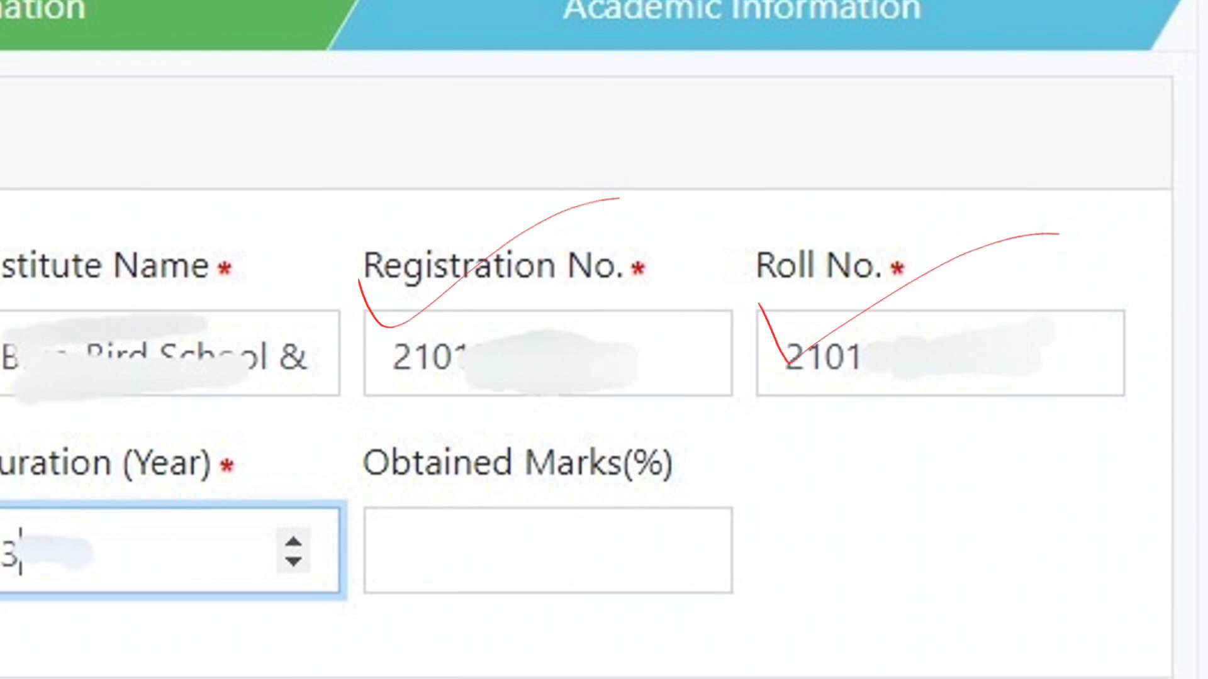
- Draw red strokes from Obtained Marks towards Roll No. with a long diagonal line through them, then undo them
drag(542, 419, 628, 521)
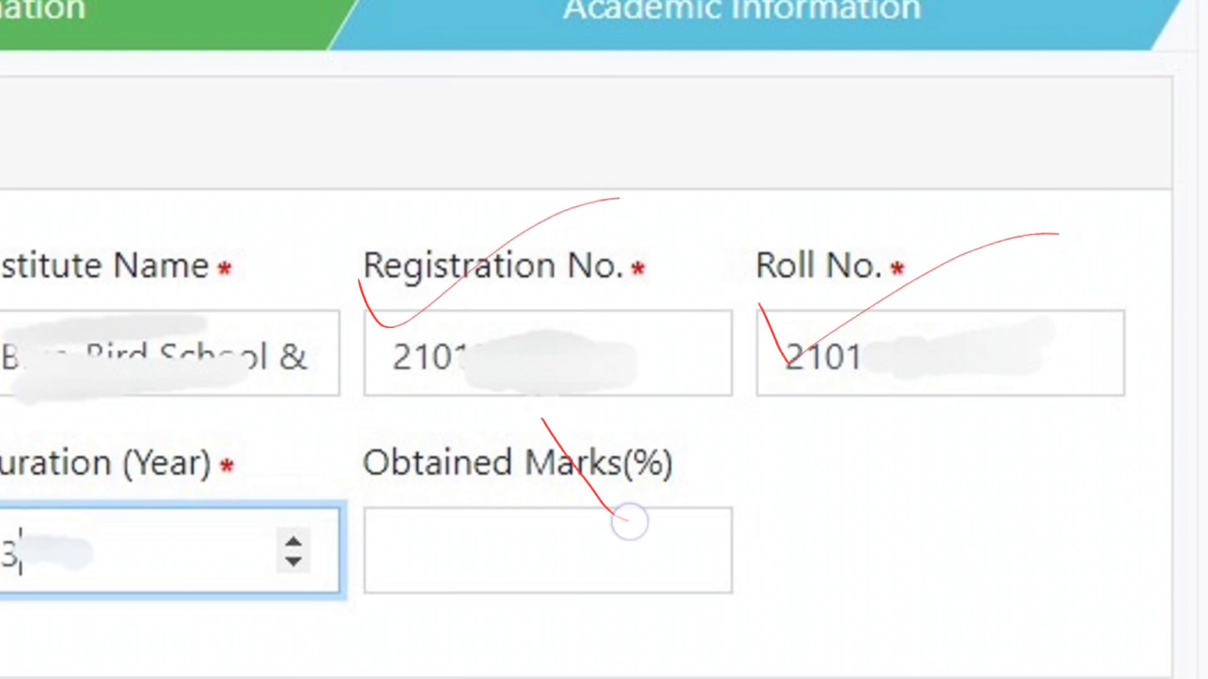
drag(564, 439, 622, 520)
drag(628, 377, 686, 471)
mouse_move(656, 311)
mouse_down()
mouse_move(733, 418)
mouse_move(744, 319)
mouse_move(800, 299)
mouse_up()
mouse_move(501, 556)
mouse_down()
mouse_move(715, 399)
mouse_move(958, 250)
mouse_up()
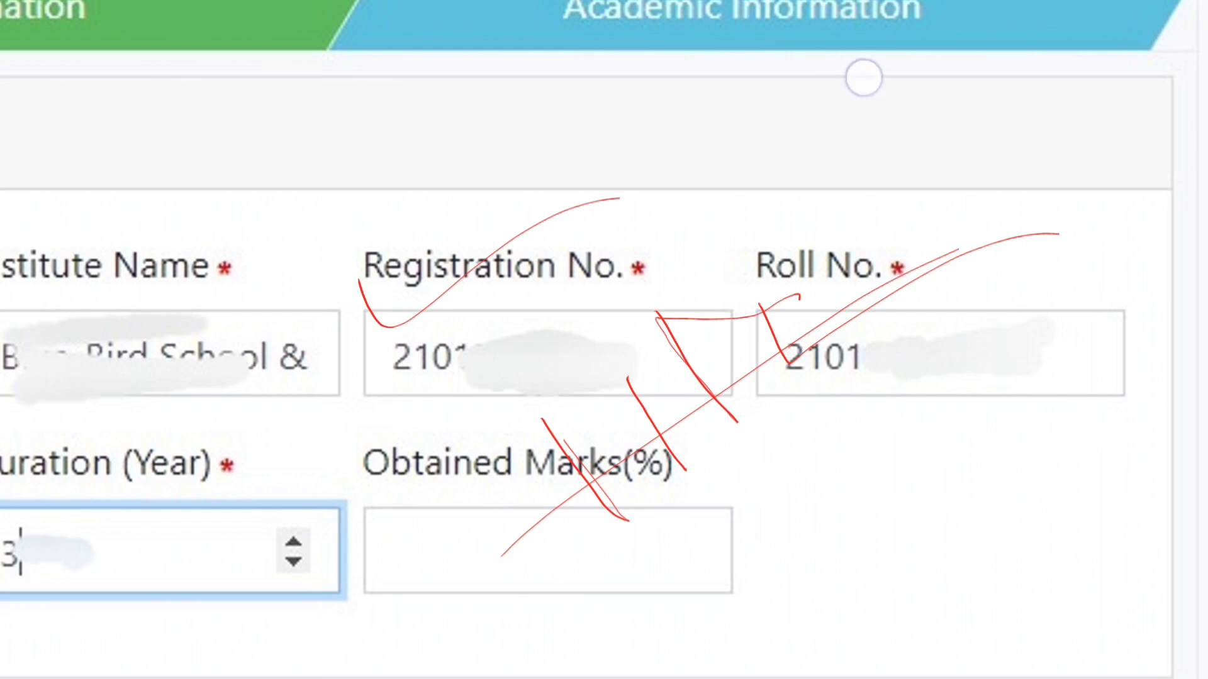
key(ctrl+z)
key(ctrl+z)
key(ctrl+z)
key(ctrl+z)
key(ctrl+z)
key(ctrl+z)
key(ctrl+z)
- Add red ticks over Registration No. and Roll No., circle both fields, then clear all marks
mouse_move(429, 247)
mouse_down()
mouse_move(464, 281)
mouse_move(674, 169)
mouse_up()
mouse_move(804, 248)
mouse_down()
mouse_move(876, 289)
mouse_move(1060, 147)
mouse_up()
drag(930, 264, 1174, 158)
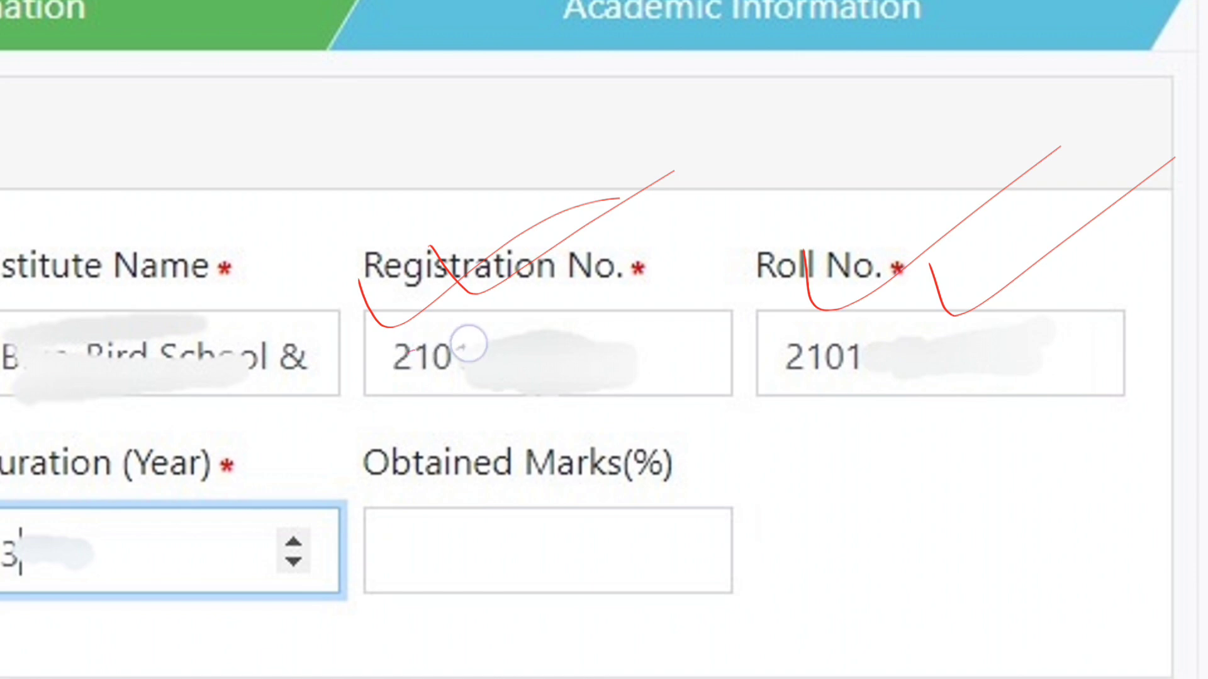
mouse_move(472, 342)
mouse_down()
mouse_move(679, 405)
mouse_move(604, 304)
mouse_up()
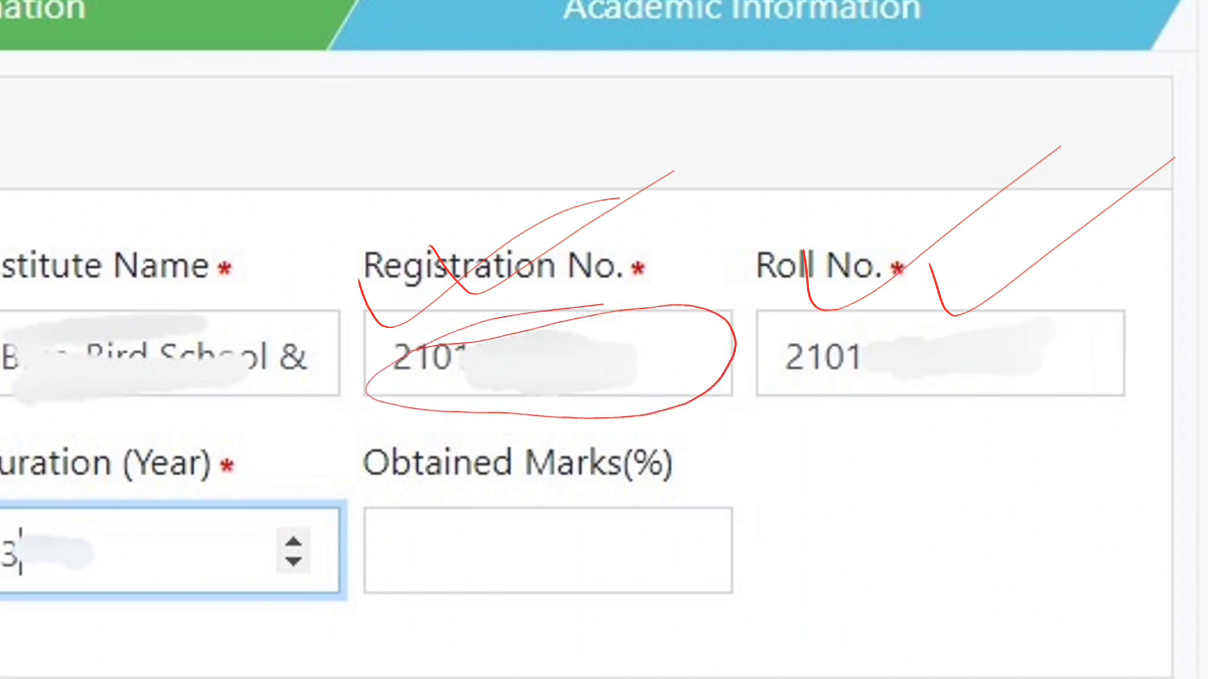
mouse_move(837, 254)
mouse_down()
mouse_move(1105, 421)
mouse_move(902, 209)
mouse_up()
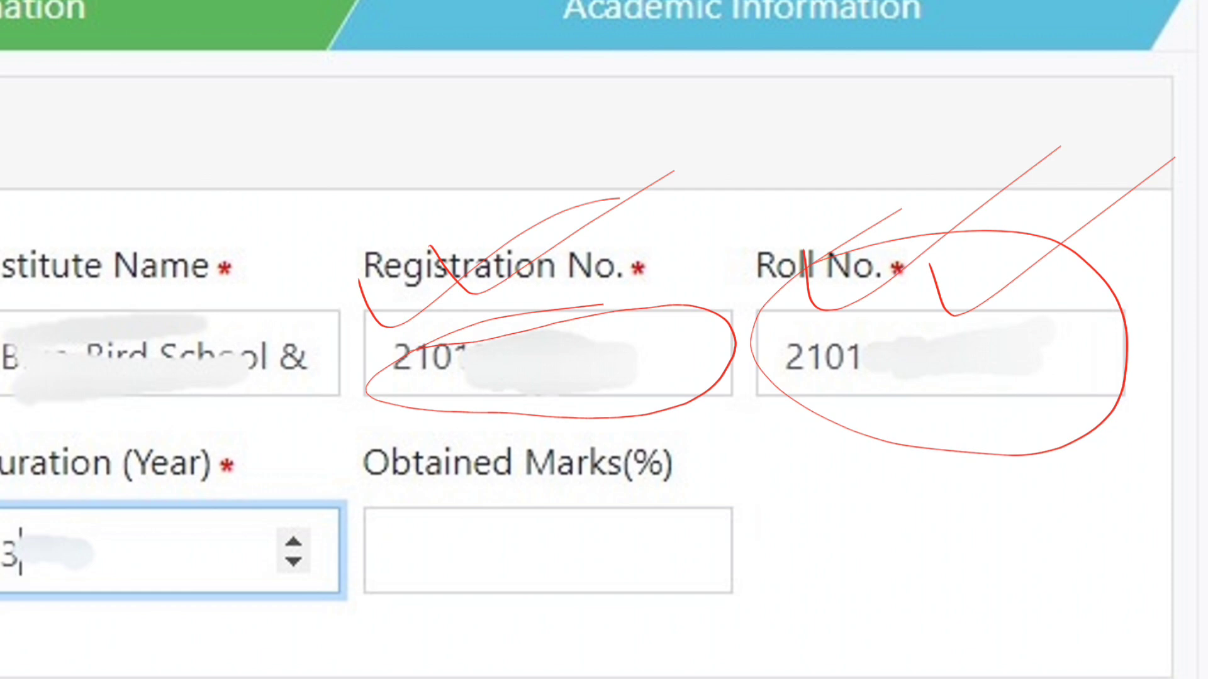
key(e)
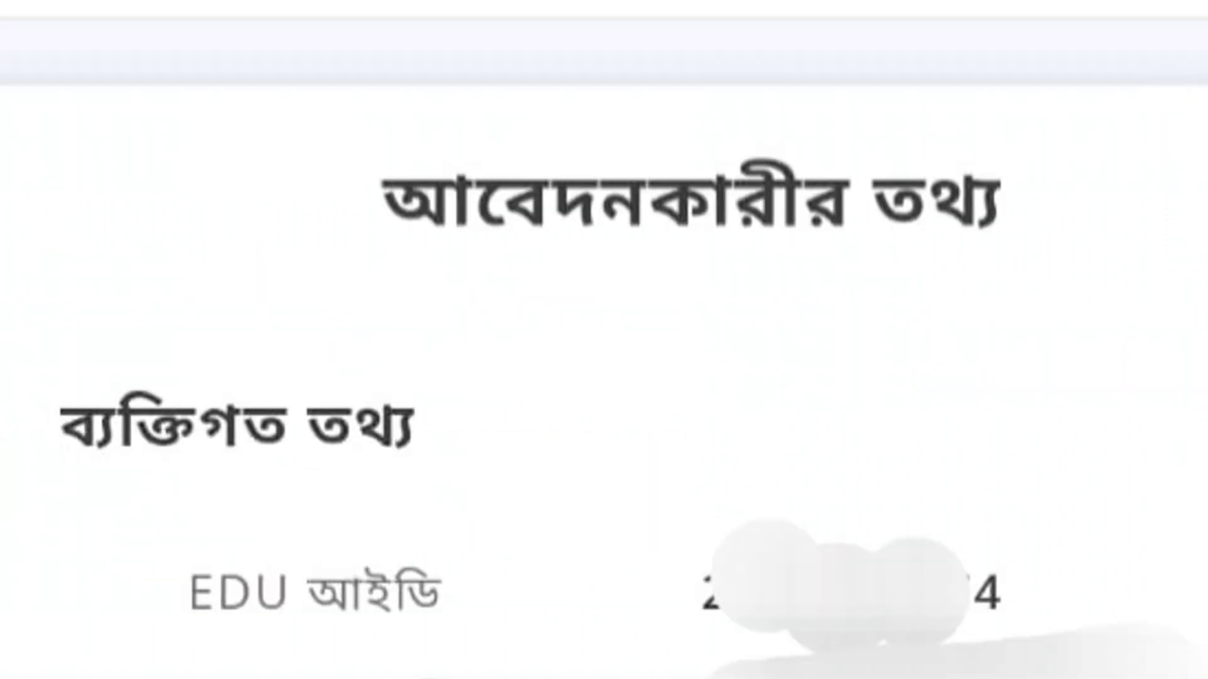
- Draw red ticks beside the registration number and roll number in the SSC section of the applicant information page
drag(937, 481, 930, 206)
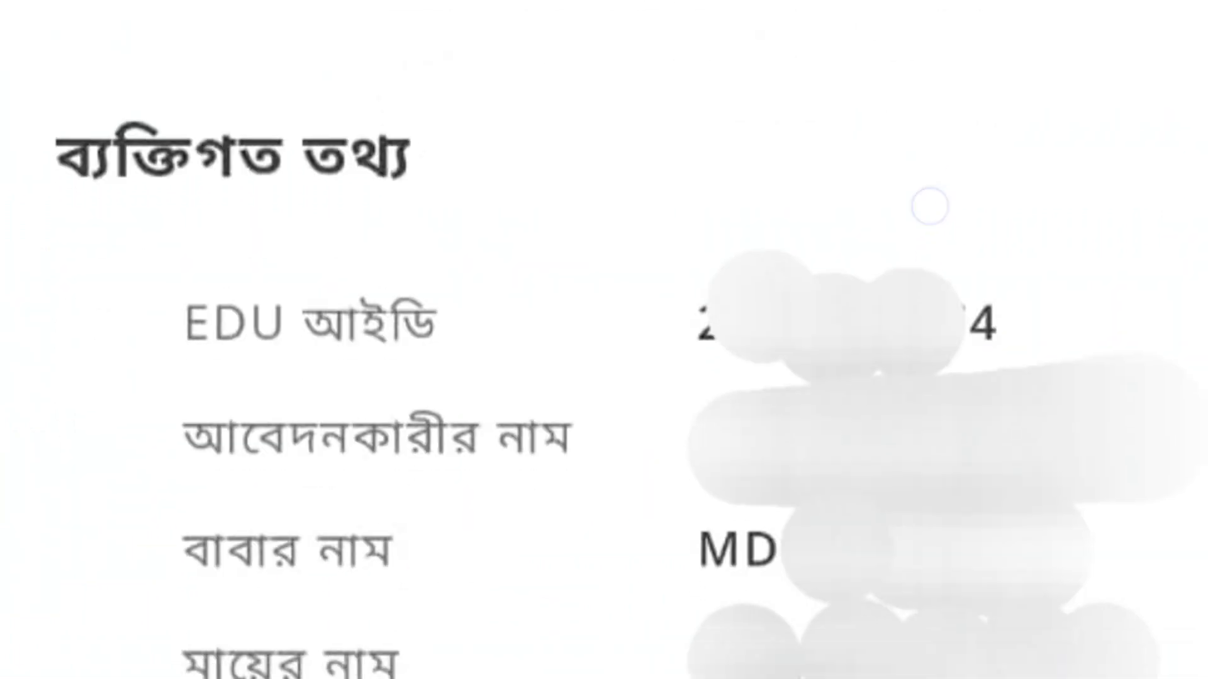
drag(795, 520, 767, 255)
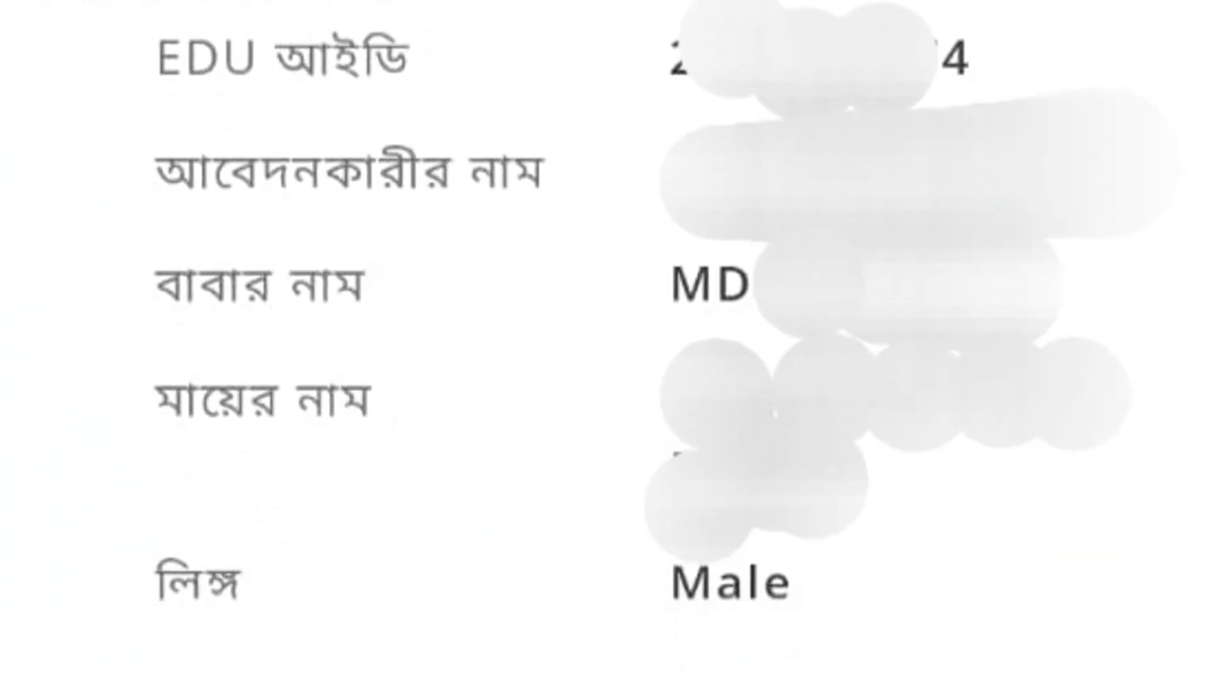
scroll(879, 420, down, 2)
drag(828, 423, 818, 189)
drag(873, 507, 863, 290)
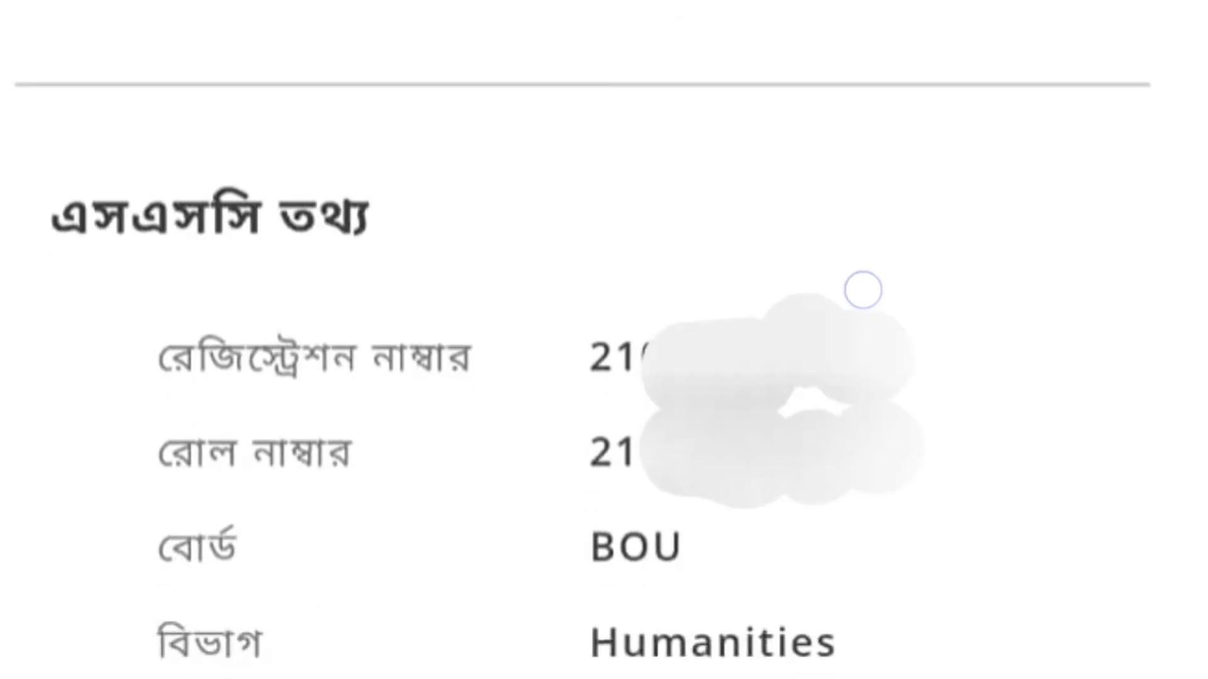
drag(857, 496, 888, 394)
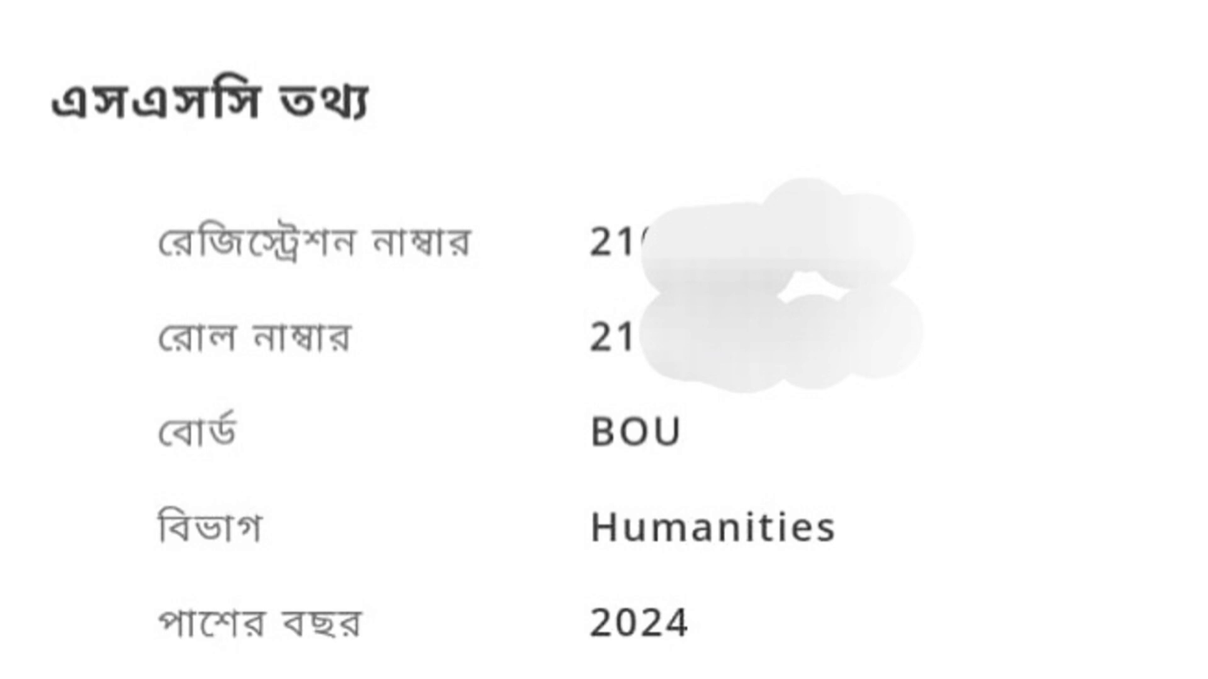
click(1049, 85)
drag(489, 270, 583, 200)
drag(523, 336, 672, 247)
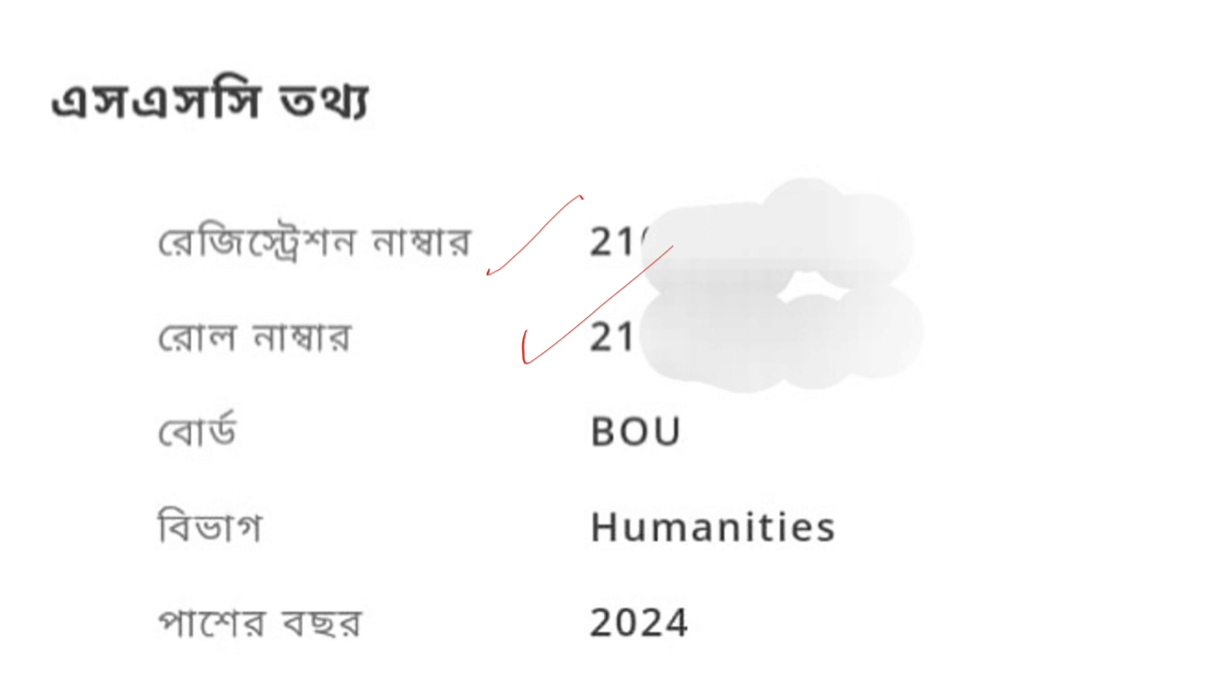
- Circle the board label and BOU in red, re-tick the registration and roll numbers, and mark the Humanities entry
mouse_move(189, 431)
mouse_down()
mouse_move(205, 399)
mouse_move(294, 400)
mouse_up()
mouse_move(561, 471)
mouse_down()
mouse_move(560, 456)
mouse_move(671, 443)
mouse_up()
mouse_move(552, 345)
mouse_down()
mouse_move(655, 318)
mouse_move(731, 267)
mouse_up()
drag(572, 247, 775, 158)
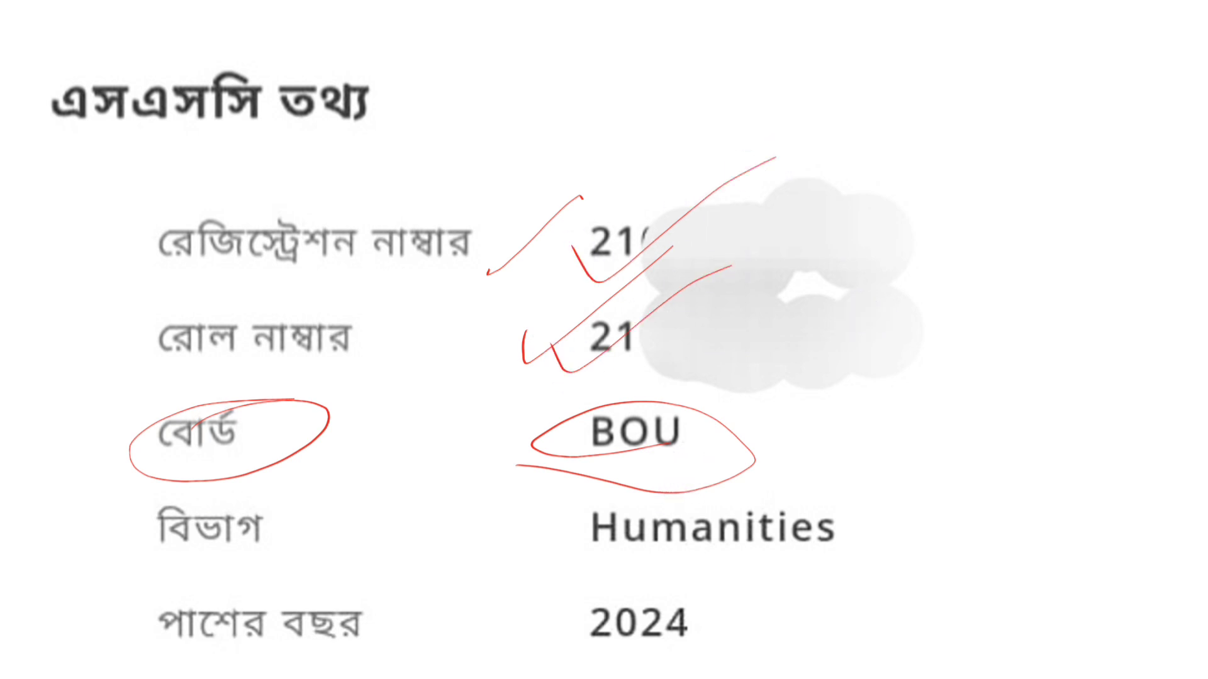
drag(781, 535, 965, 428)
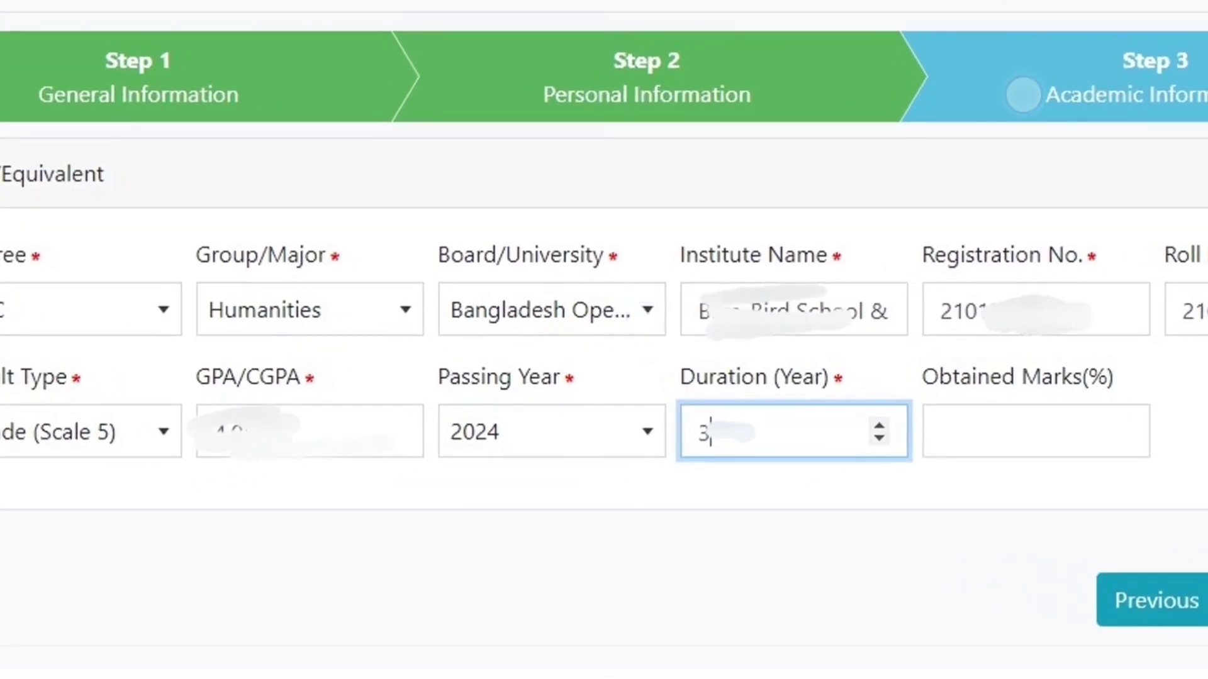
- Draw red ticks over Result Type, GPA/CGPA, Passing Year, Duration and Obtained Marks, then clear the marks
drag(99, 458, 165, 394)
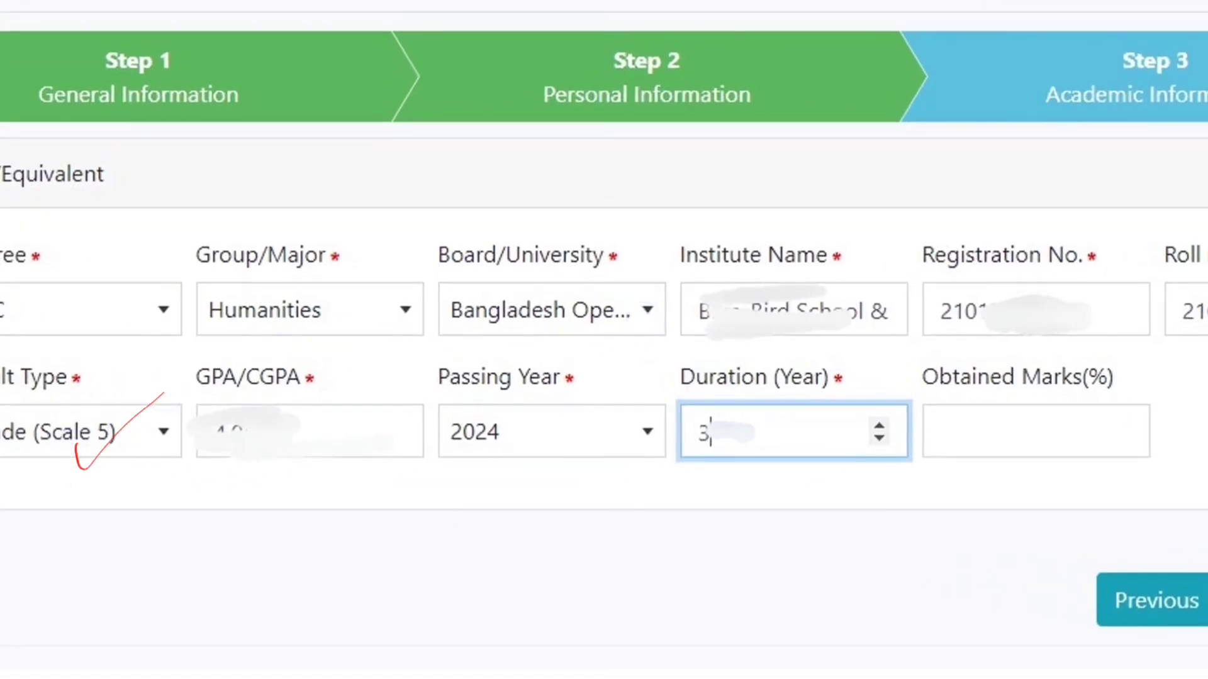
drag(286, 432, 398, 378)
drag(504, 433, 646, 367)
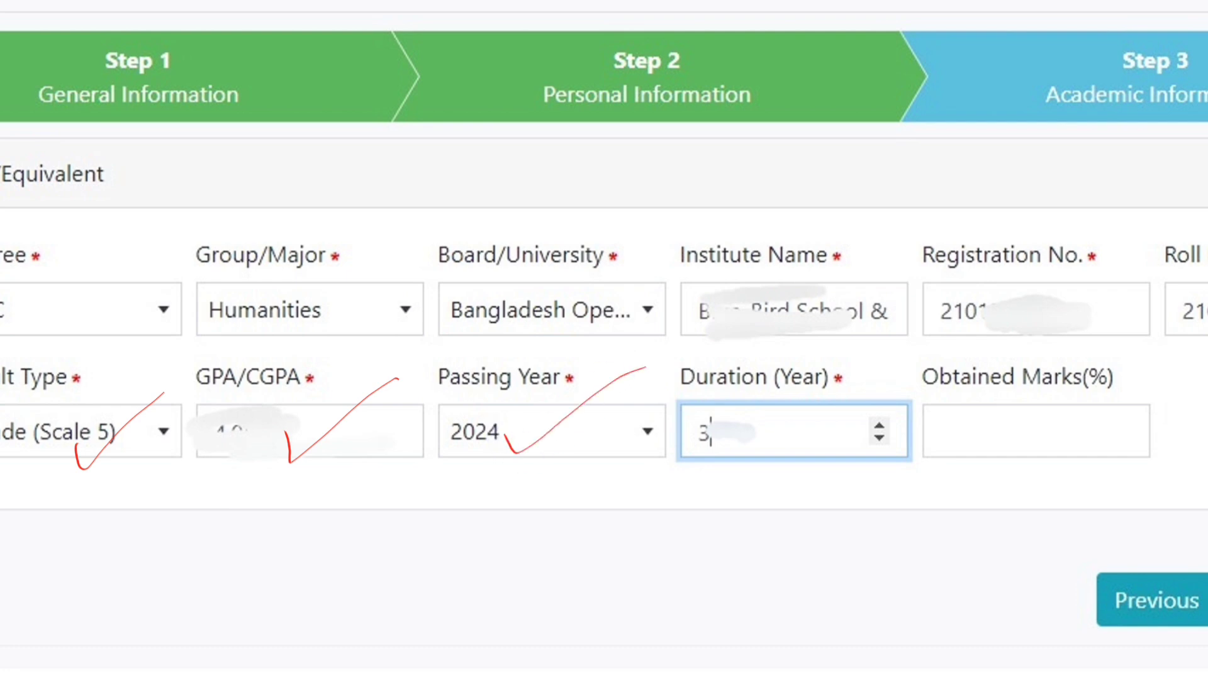
drag(754, 429, 899, 386)
mouse_move(984, 408)
mouse_down()
mouse_move(1130, 341)
mouse_move(1070, 355)
mouse_up()
click(1031, 72)
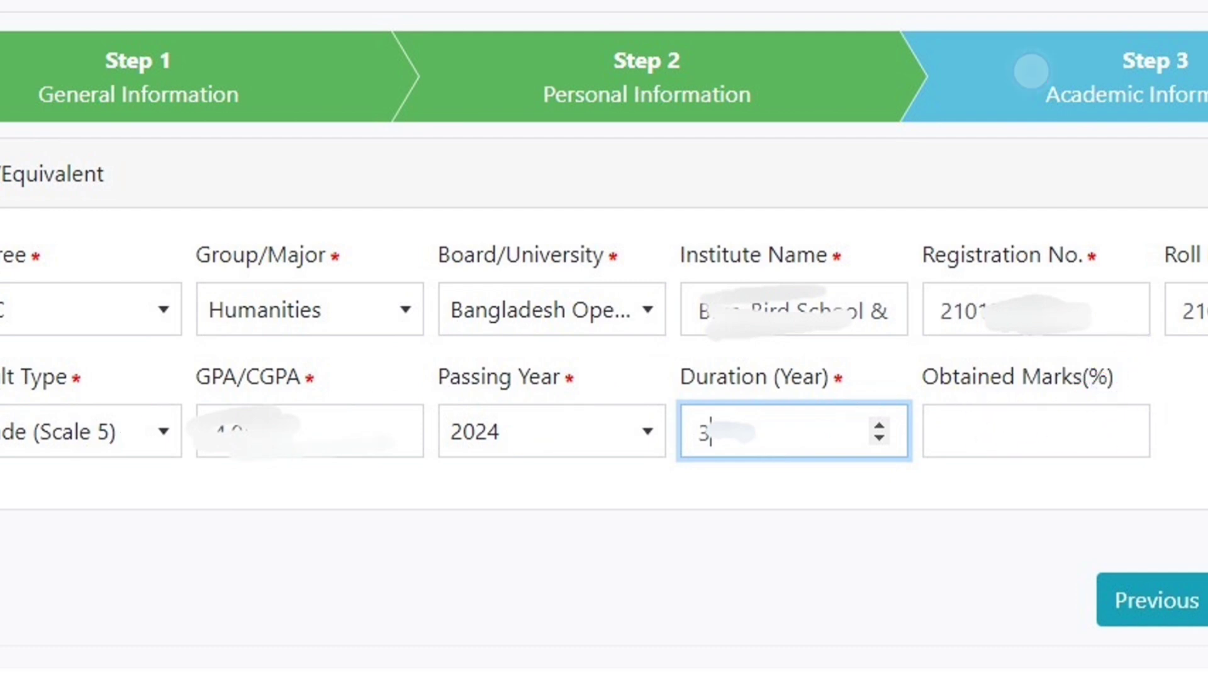
- Circle the Finish option in red below the SSC/Equivalent academic information
drag(924, 424, 607, 297)
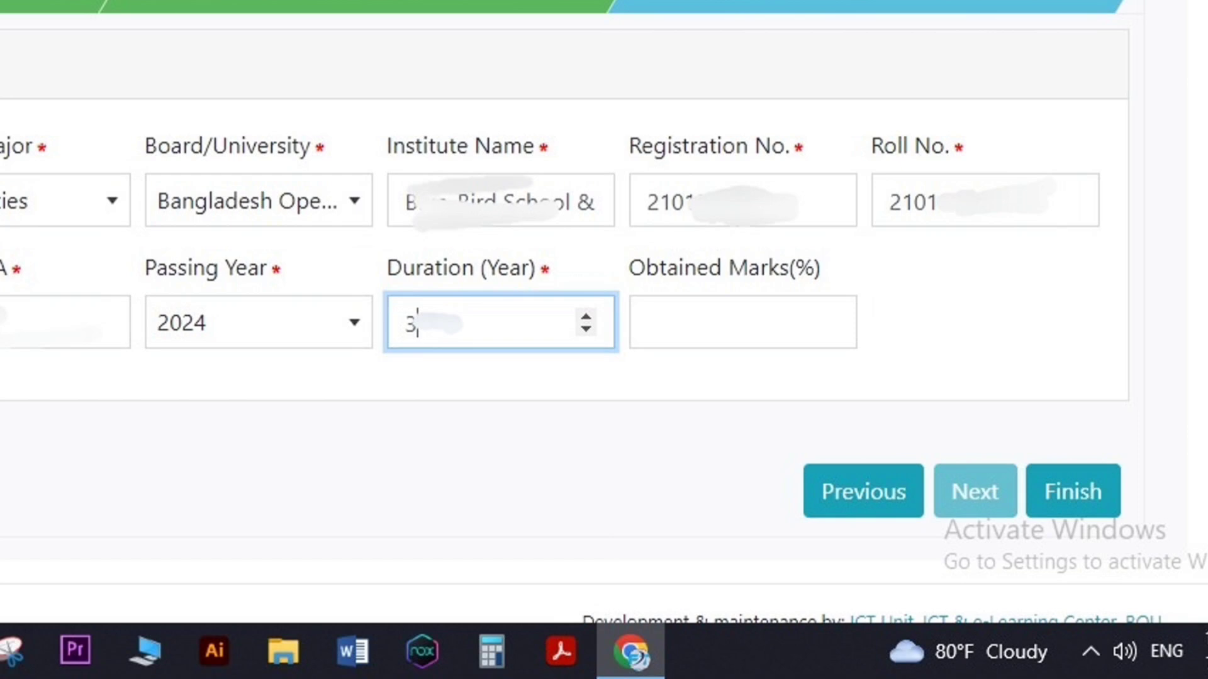
mouse_move(1034, 420)
mouse_down()
mouse_move(1119, 425)
mouse_move(1060, 531)
mouse_move(1094, 494)
mouse_up()
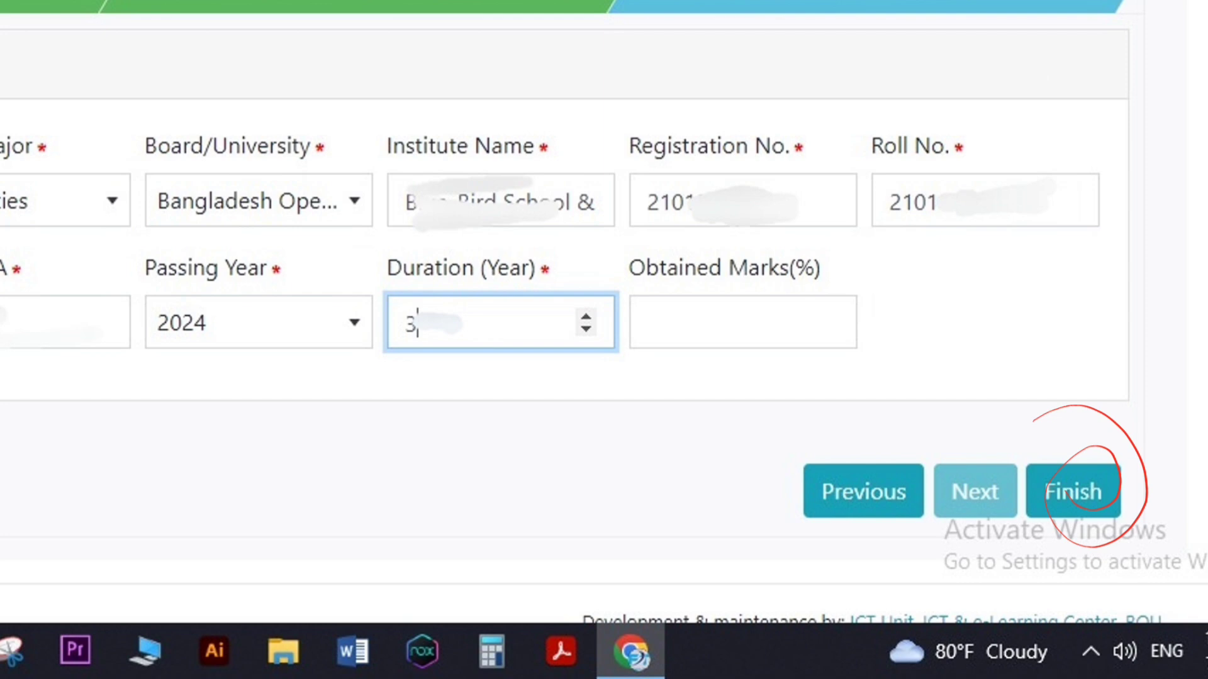
mouse_move(354, 362)
mouse_down()
mouse_move(453, 462)
mouse_move(340, 375)
mouse_up()
drag(492, 433, 615, 292)
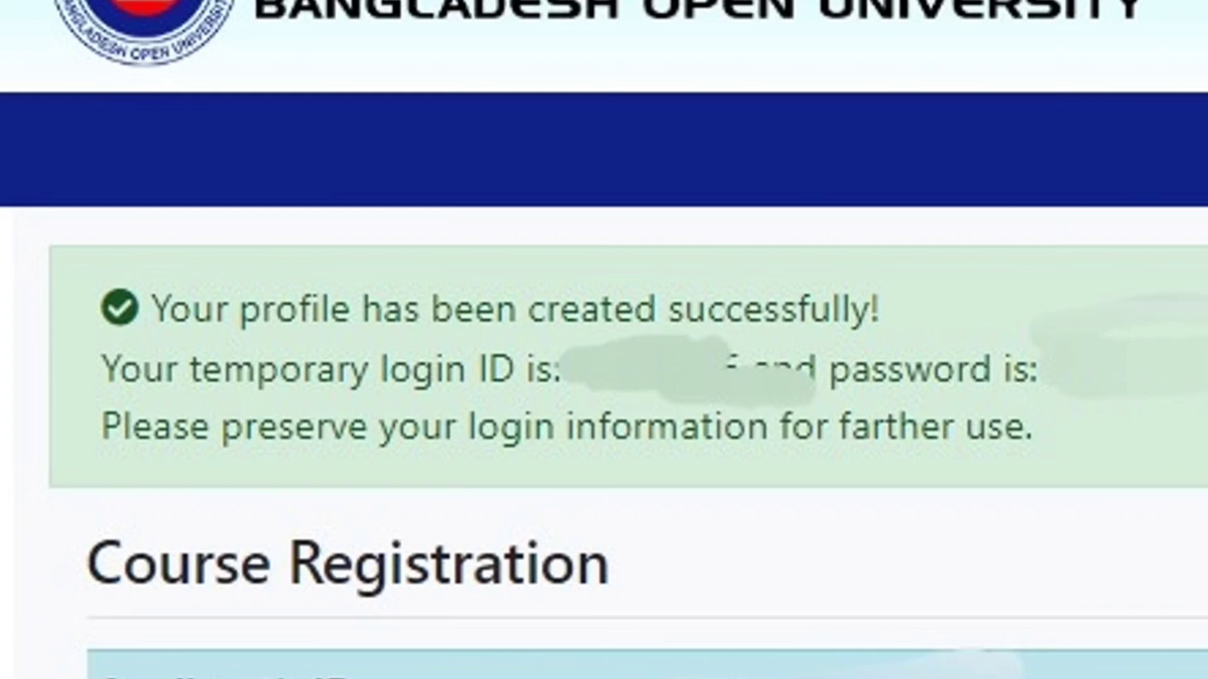
- Mark the profile-created message, temporary login ID, password and preservation note with red lines and a circle, then clear the marks
drag(344, 349, 663, 325)
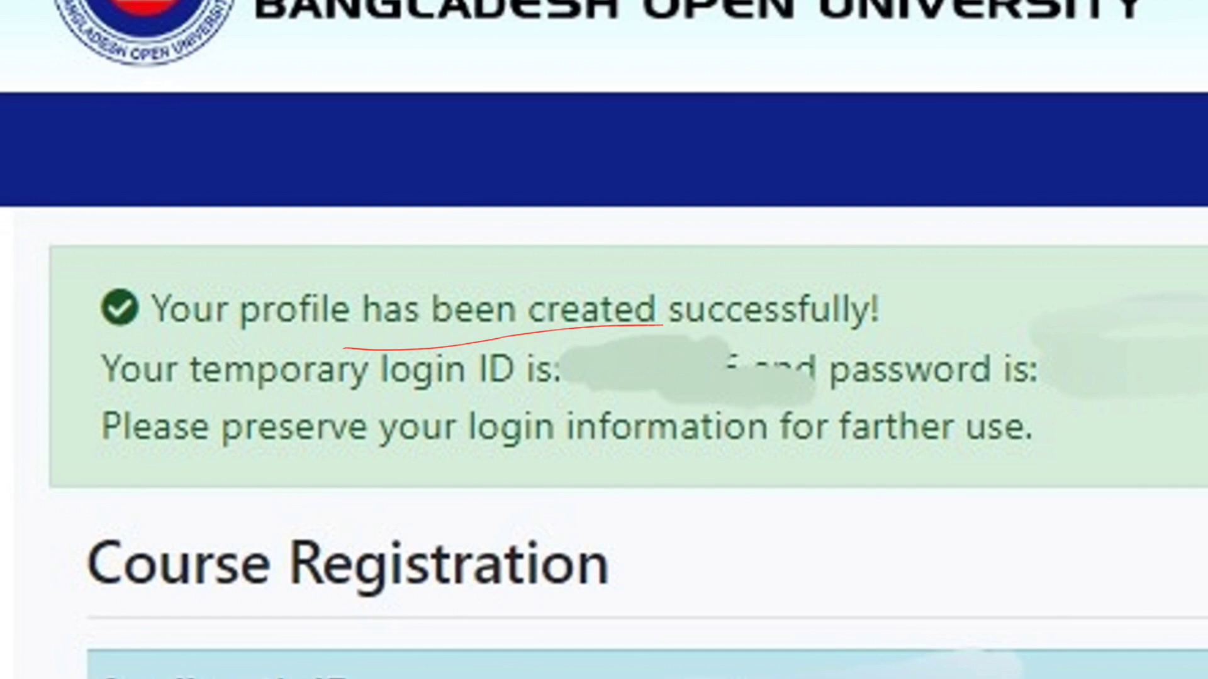
drag(509, 371, 816, 325)
drag(856, 362, 1026, 365)
drag(302, 450, 471, 423)
mouse_move(730, 514)
mouse_down()
mouse_move(655, 437)
mouse_move(641, 397)
mouse_up()
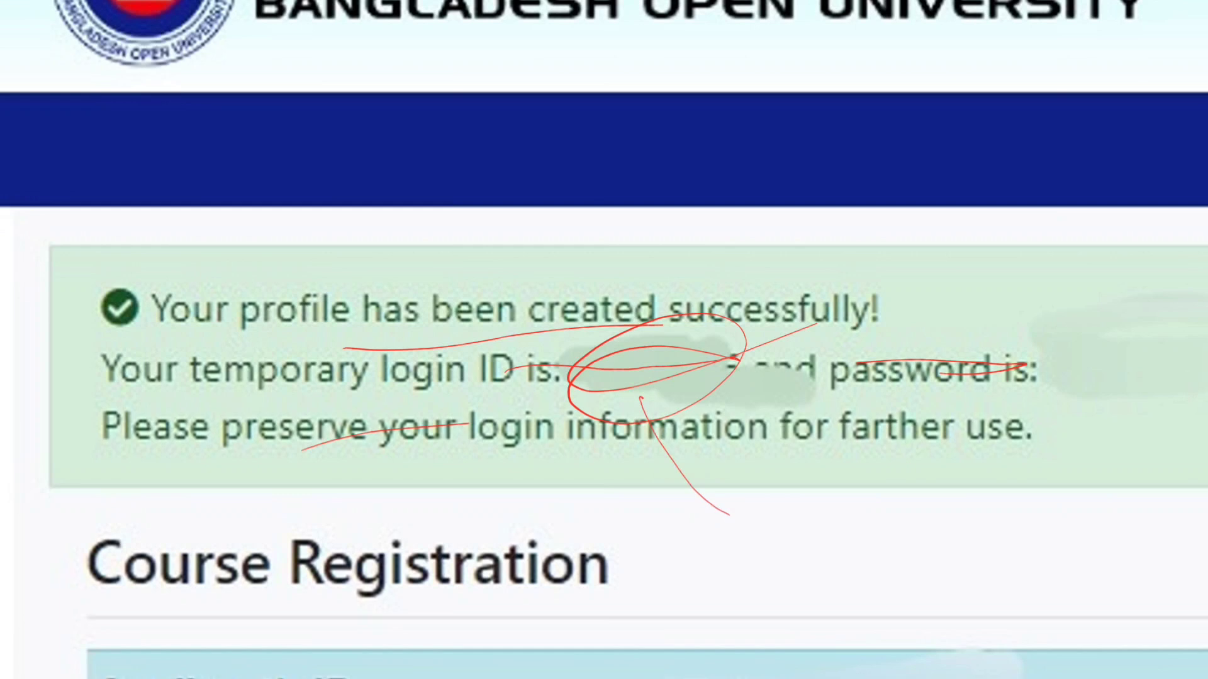
key(ctrl+z)
drag(834, 451, 1100, 417)
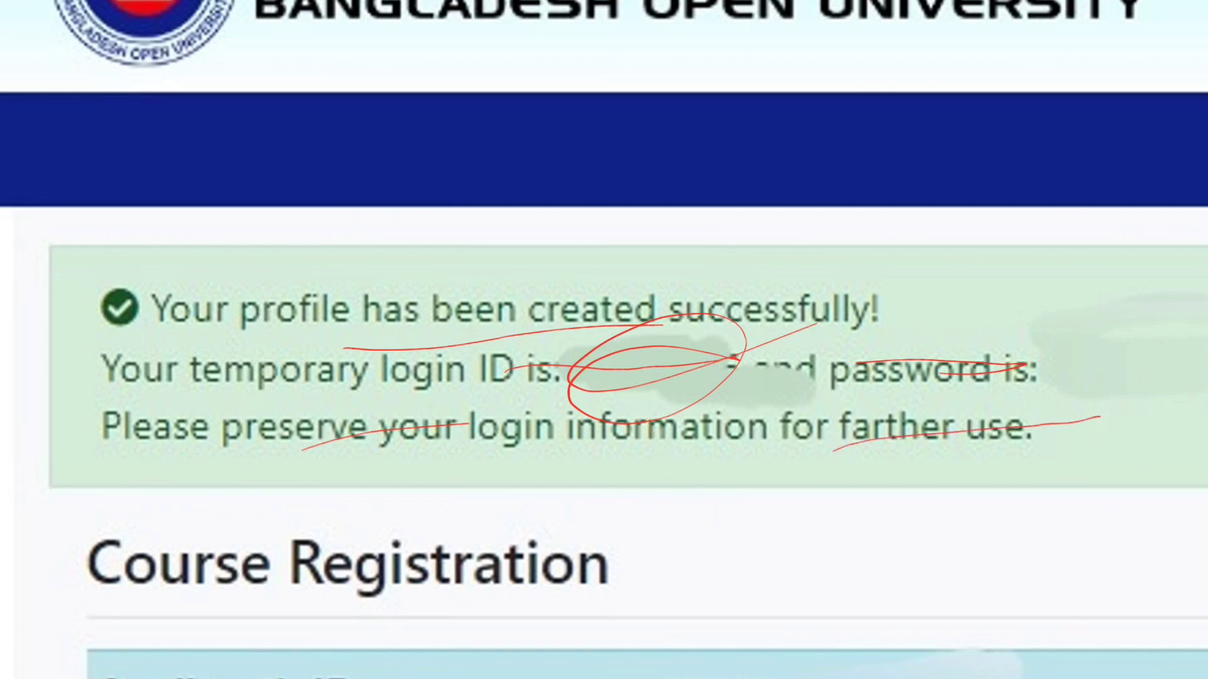
click(1025, 88)
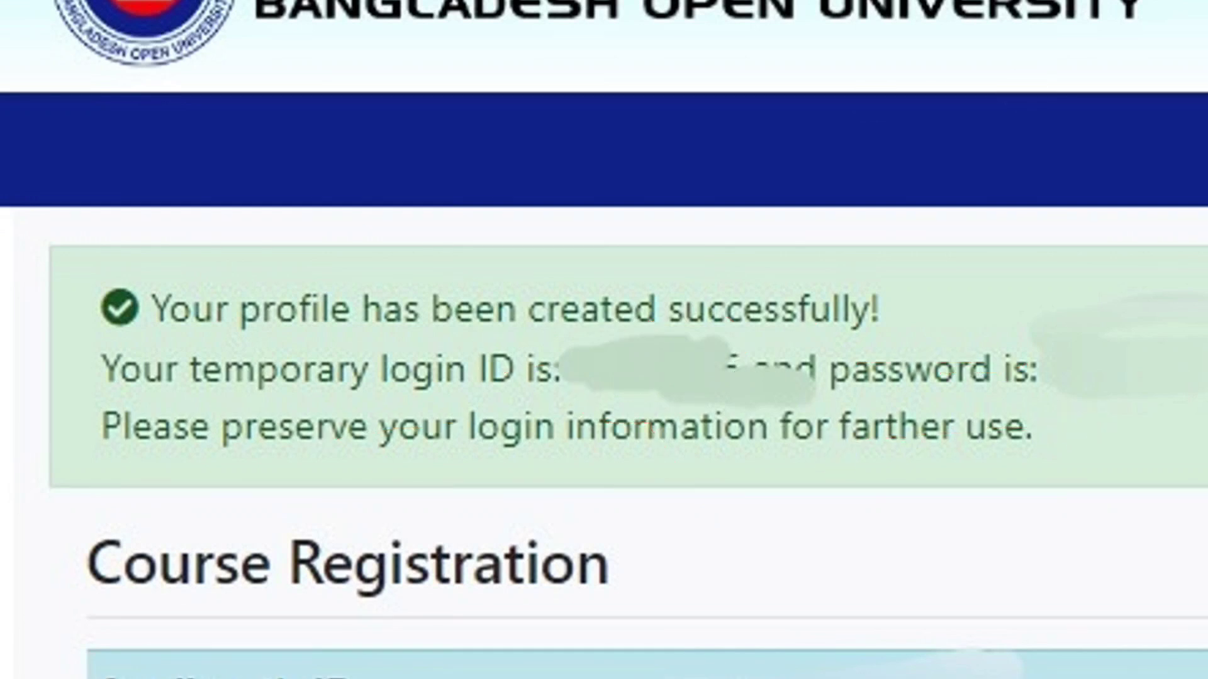
- Review the applicant details in the Course Registration summary, from Applicant's ID and Program to Major/Group and Study Center
mouse_move(834, 449)
mouse_down()
mouse_move(601, 202)
mouse_move(764, 182)
mouse_up()
drag(780, 516, 691, 364)
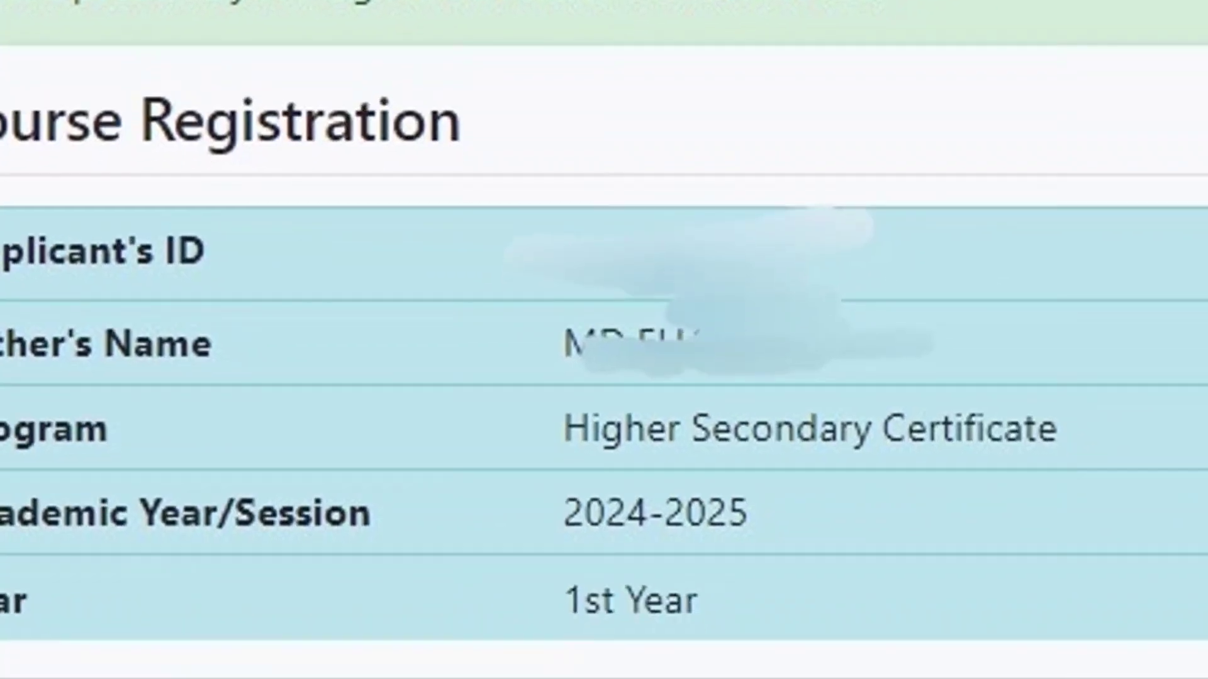
scroll(859, 451, down, 2)
scroll(902, 496, up, 1)
drag(901, 496, 798, 386)
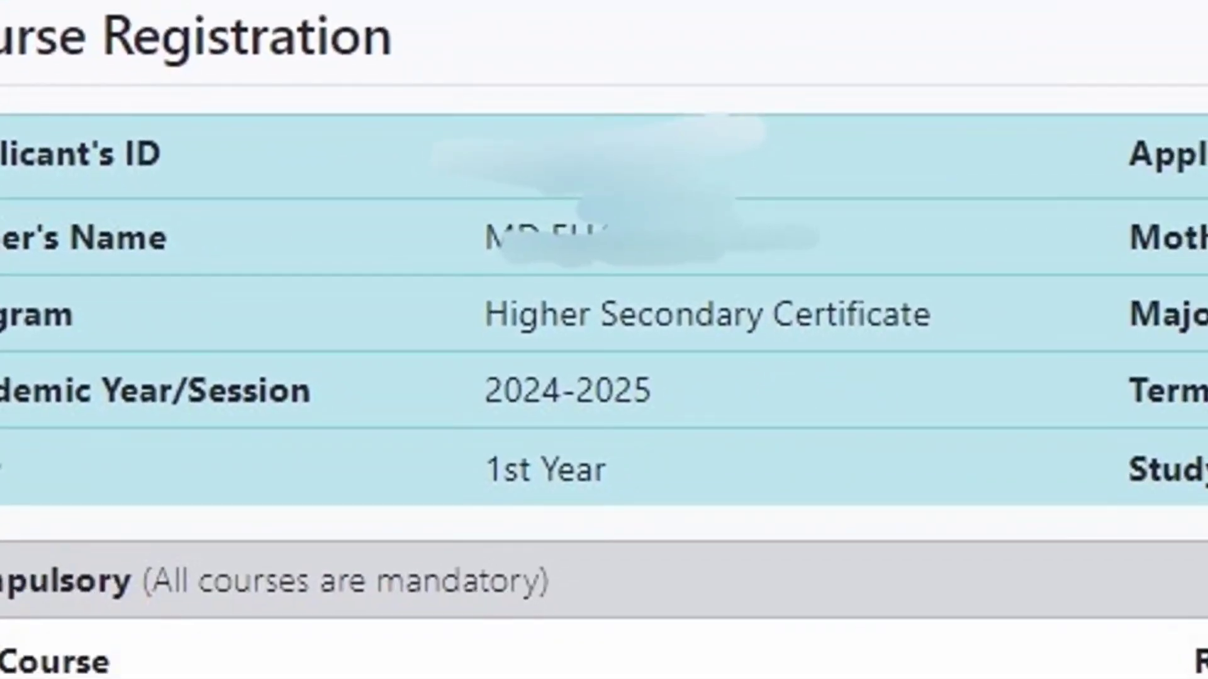
drag(949, 470, 523, 441)
scroll(1026, 383, down, 3)
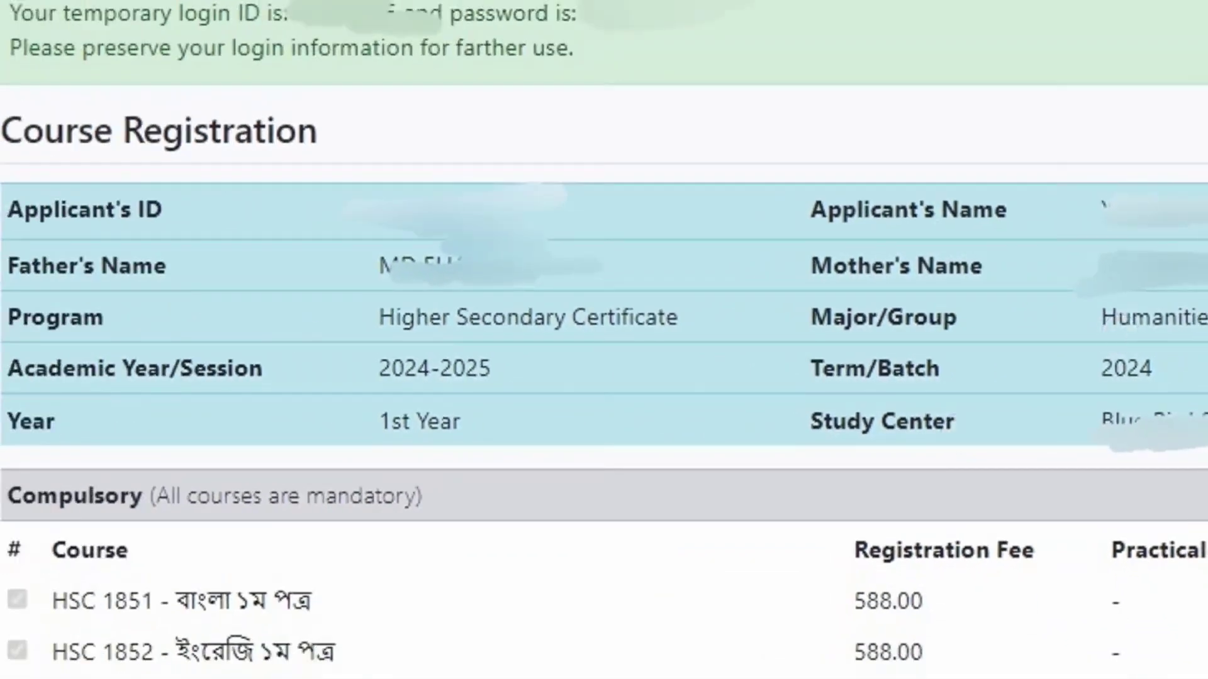
drag(922, 434, 910, 305)
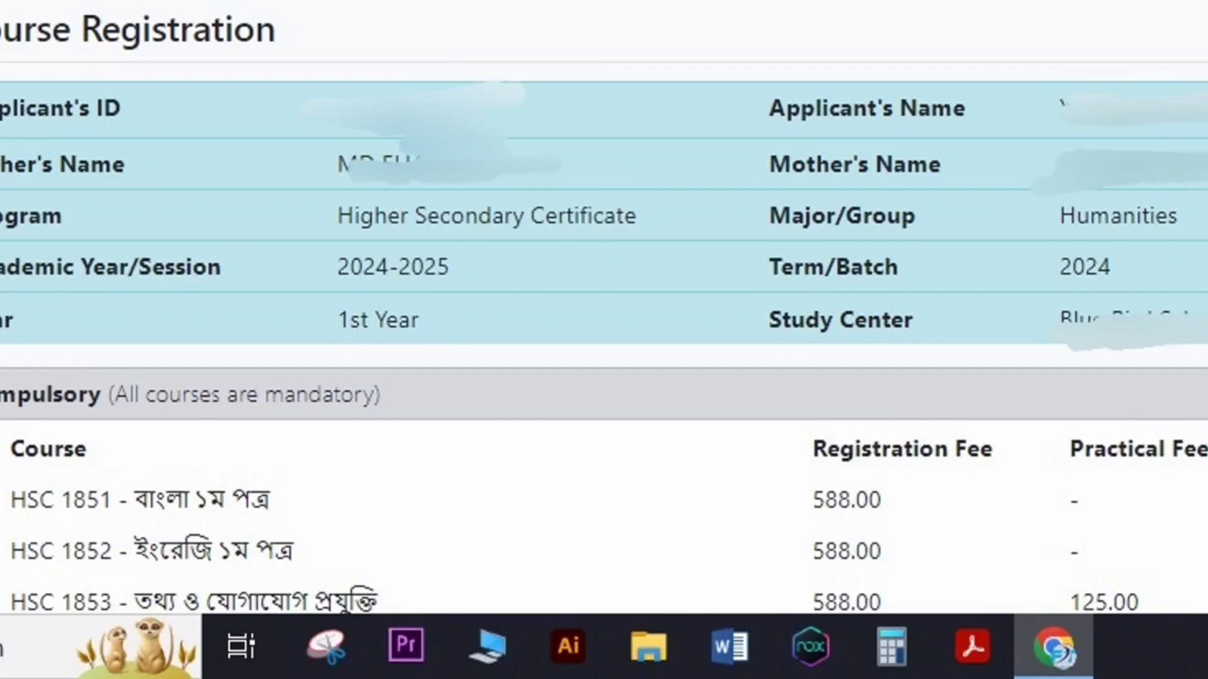
scroll(869, 355, down, 2)
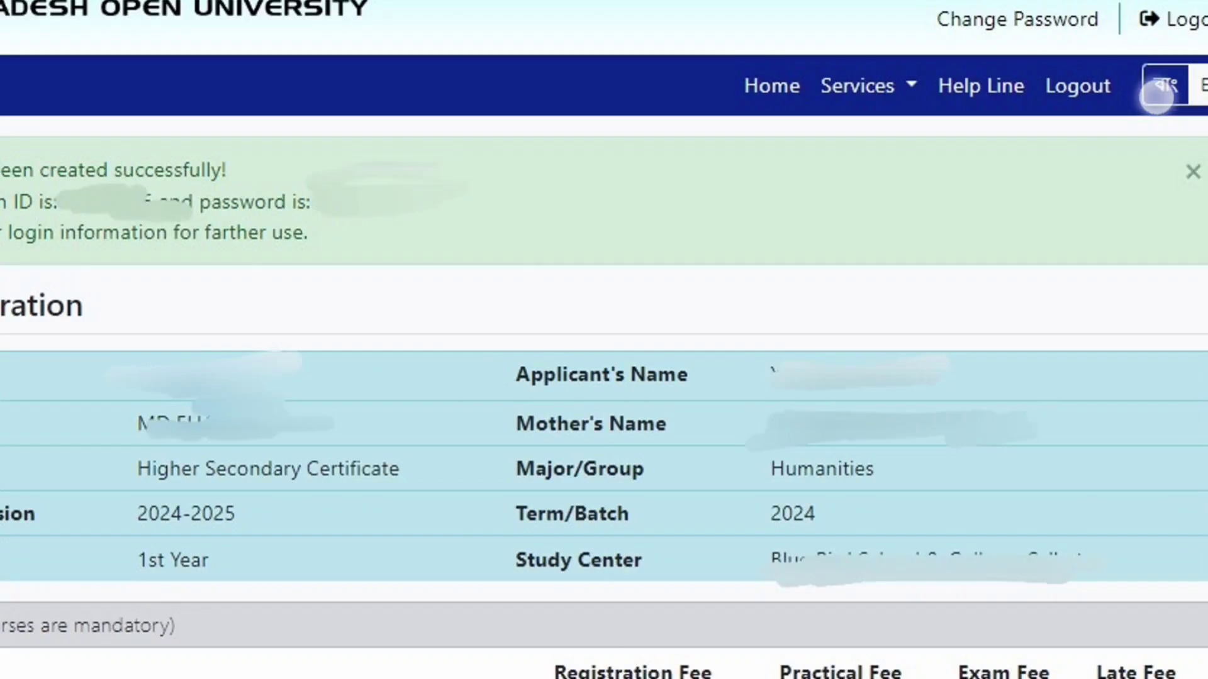
drag(882, 388, 992, 227)
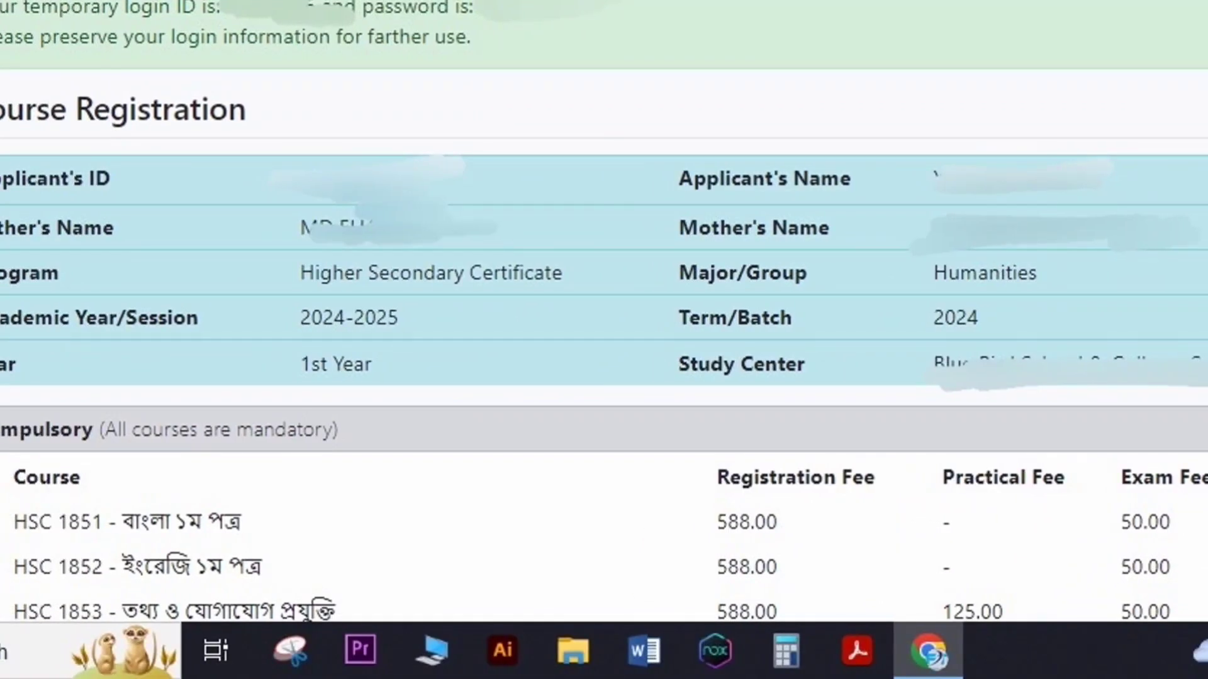
- Draw three red ticks beside the compulsory course list, then clear the marks
drag(369, 526, 555, 433)
mouse_move(464, 553)
mouse_down()
mouse_move(512, 541)
mouse_move(654, 435)
mouse_up()
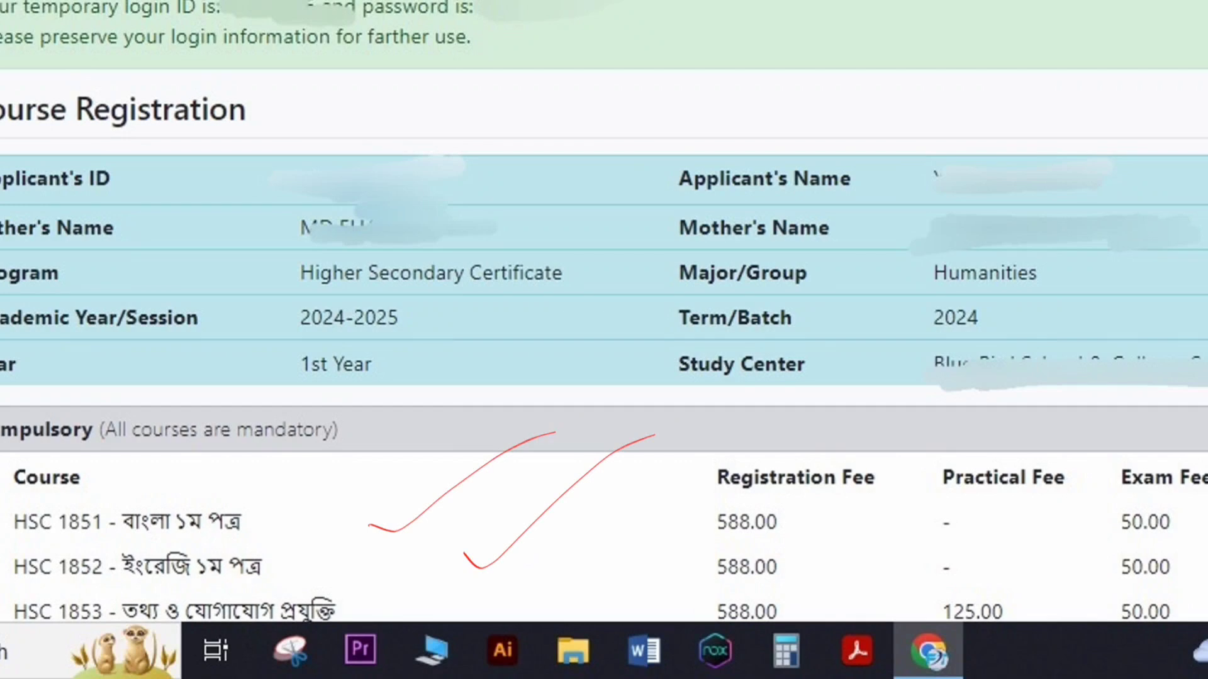
drag(645, 551, 794, 486)
key(e)
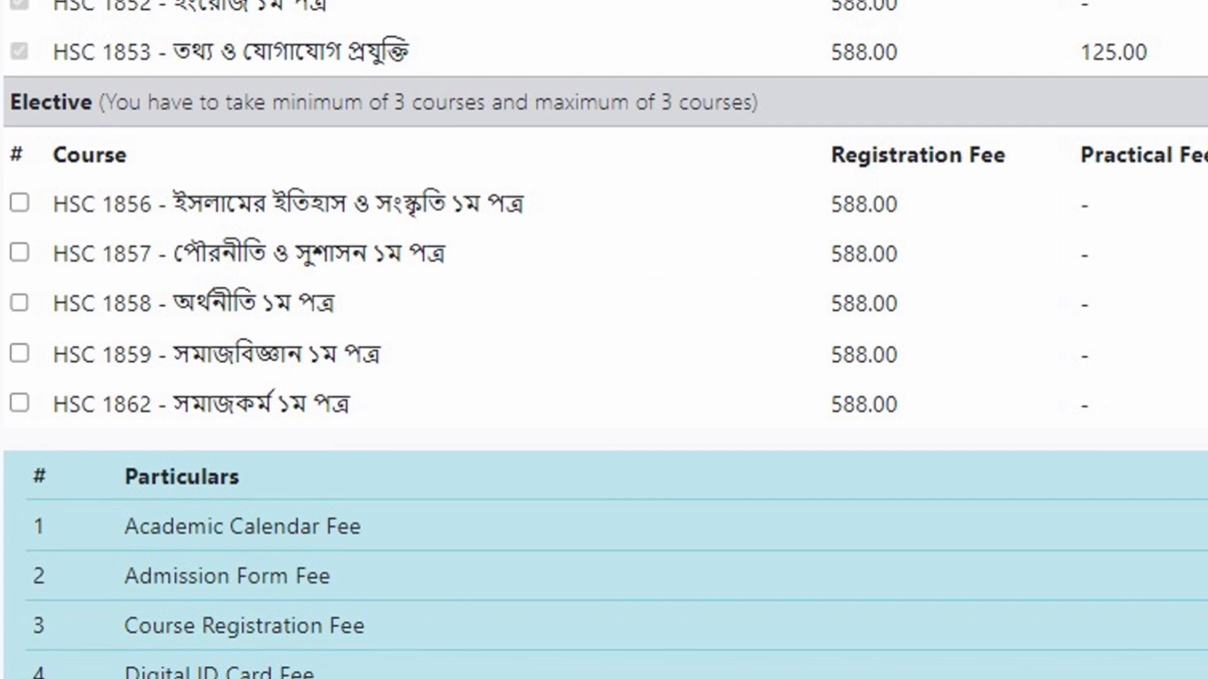
- Circle the minimum of 3 and maximum of 3 courses in the Elective heading in red, then clear the marks
mouse_move(546, 138)
mouse_down()
mouse_move(757, 108)
mouse_move(677, 132)
mouse_up()
mouse_move(427, 68)
mouse_down()
mouse_move(394, 151)
mouse_move(440, 86)
mouse_up()
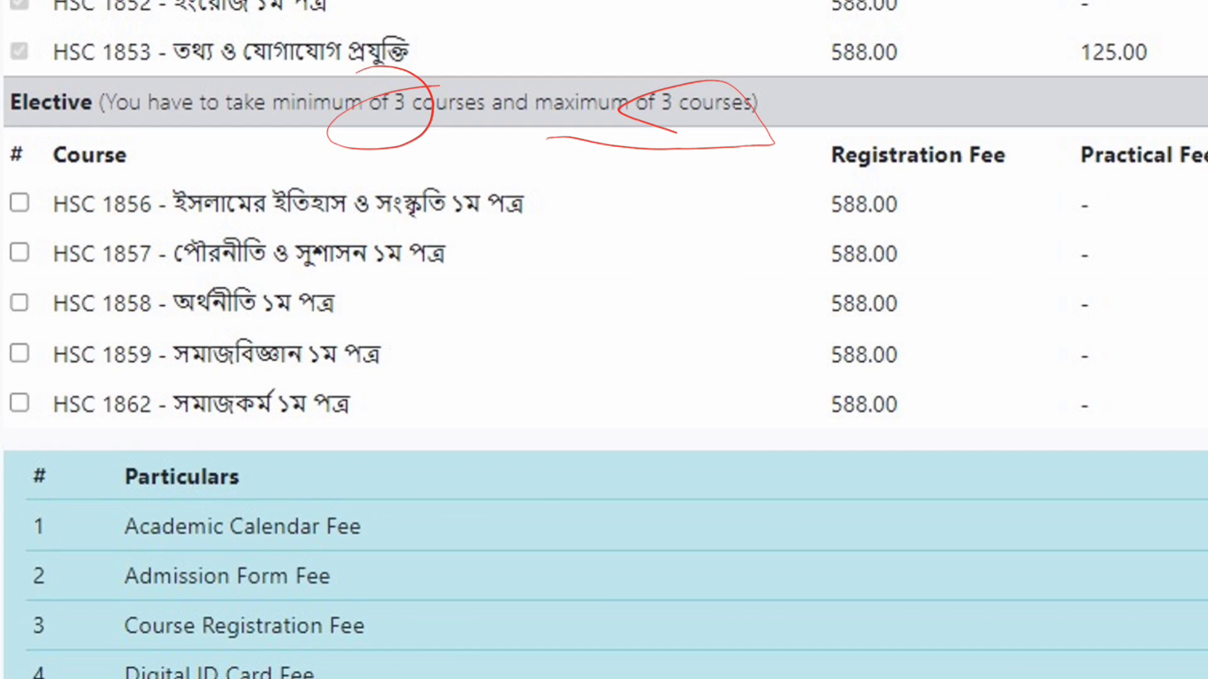
scroll(923, 375, down, 1)
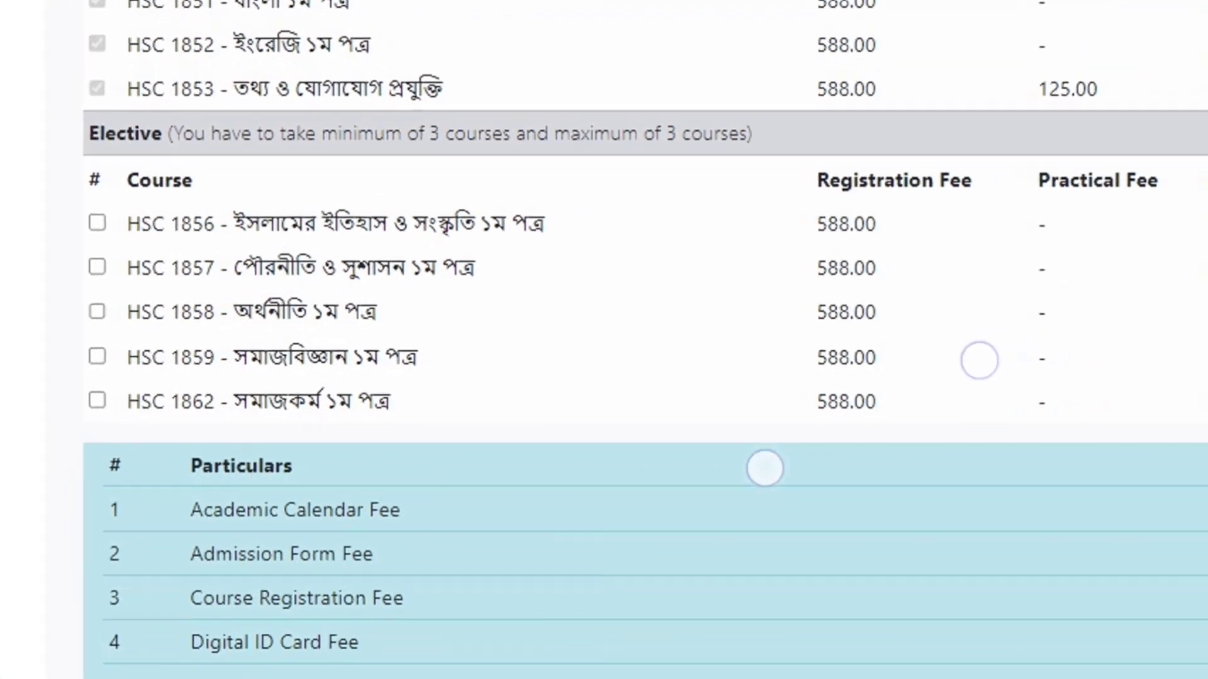
- Draw red ticks beside the elective courses HSC 1856 and HSC 1857
scroll(855, 421, up, 1)
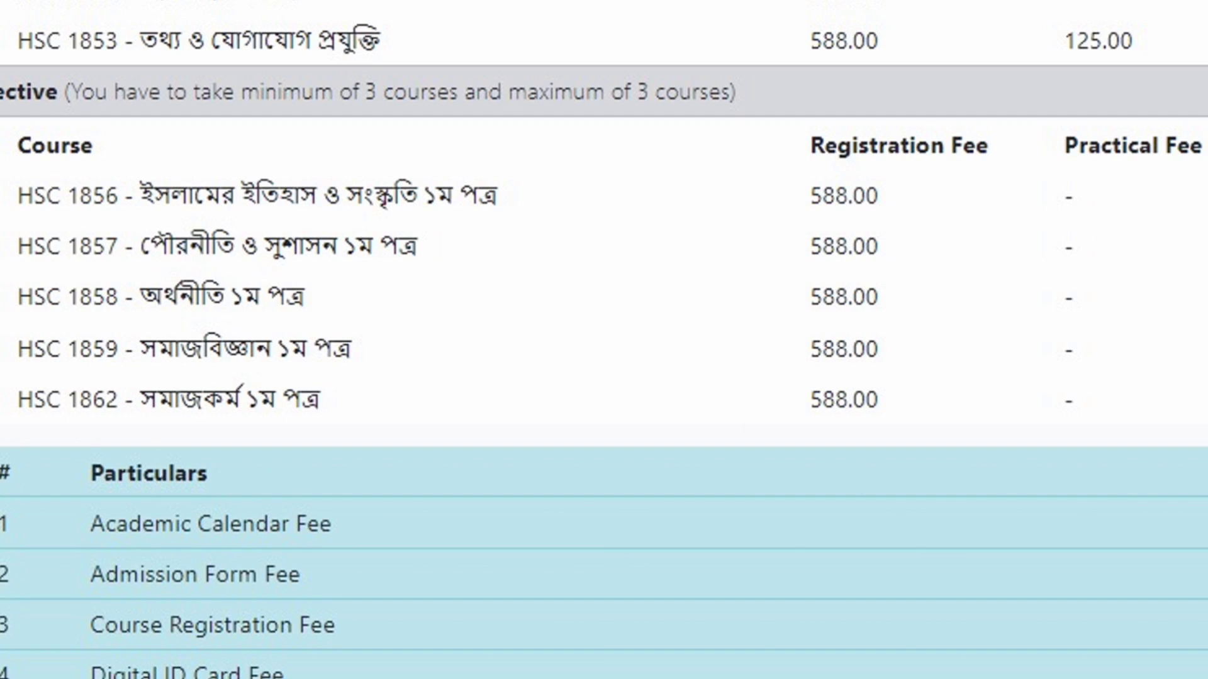
drag(1, 224, 153, 145)
mouse_move(486, 178)
mouse_down()
mouse_move(504, 196)
mouse_move(658, 144)
mouse_up()
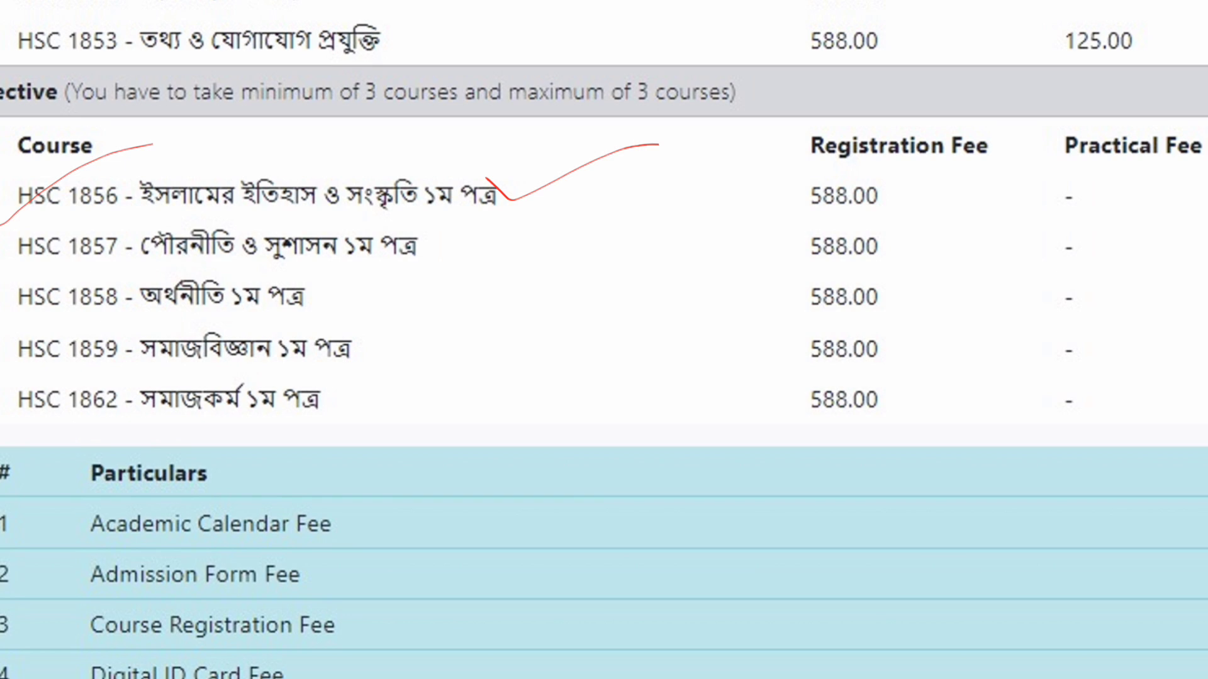
drag(383, 246, 607, 205)
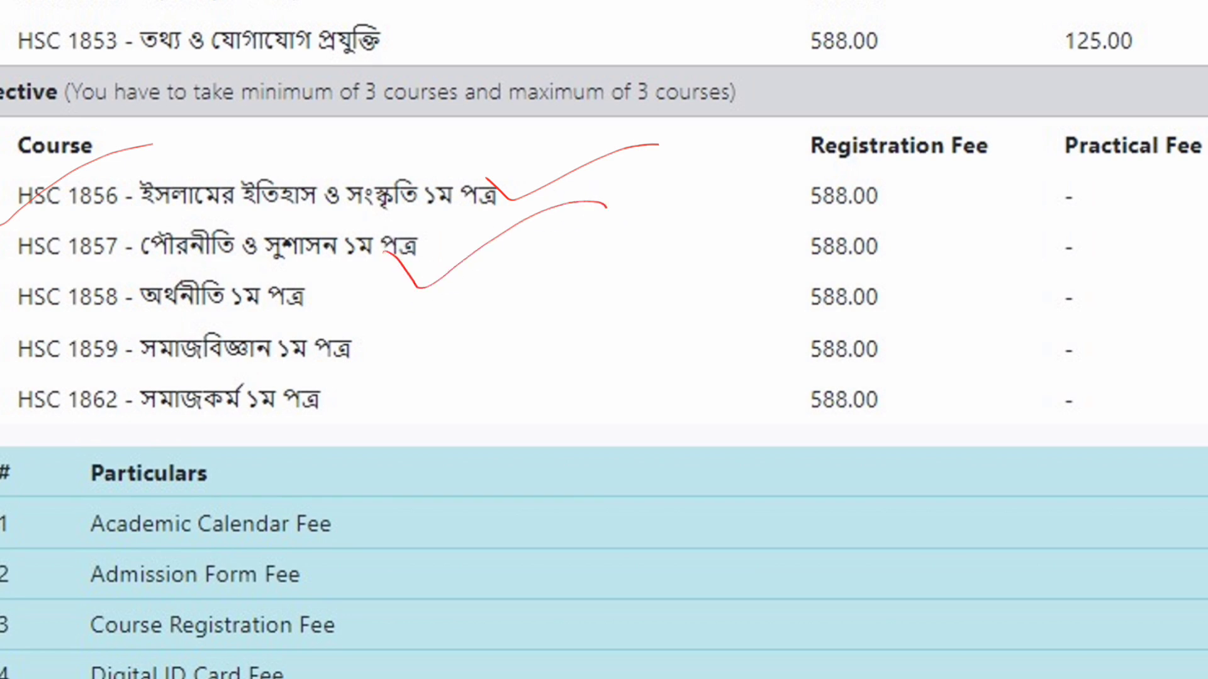
drag(478, 236, 670, 186)
drag(594, 169, 778, 116)
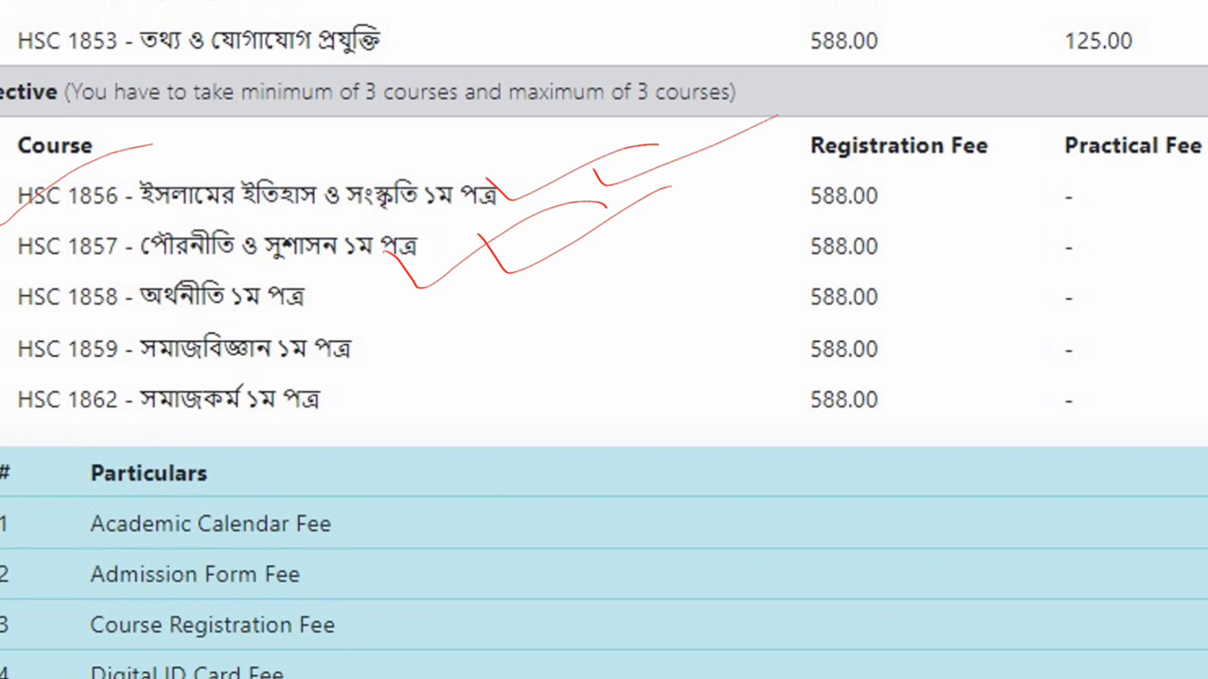
- Mark the elective courses HSC 1858, HSC 1859 and HSC 1862 with red strokes, and undo these strokes
drag(2, 291, 37, 315)
mouse_move(43, 381)
mouse_down()
mouse_move(11, 417)
mouse_move(107, 409)
mouse_up()
drag(189, 314, 351, 262)
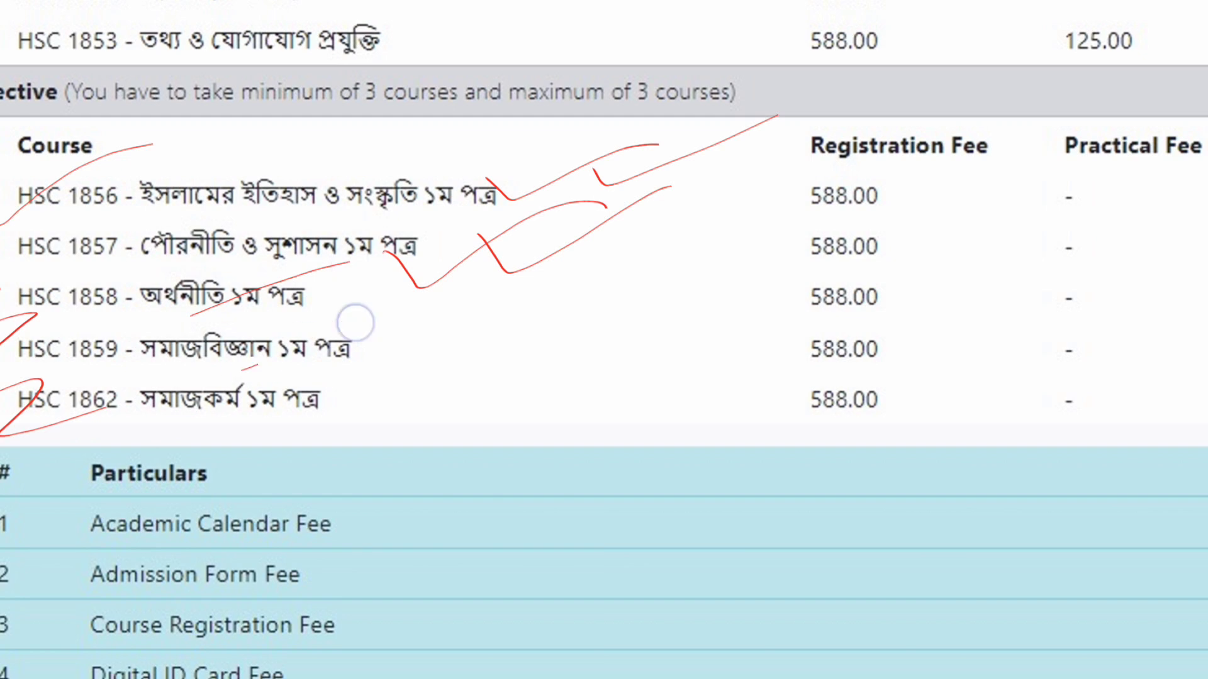
drag(242, 368, 407, 309)
key(ctrl+z)
key(ctrl+z)
key(ctrl+z)
key(ctrl+z)
key(ctrl+z)
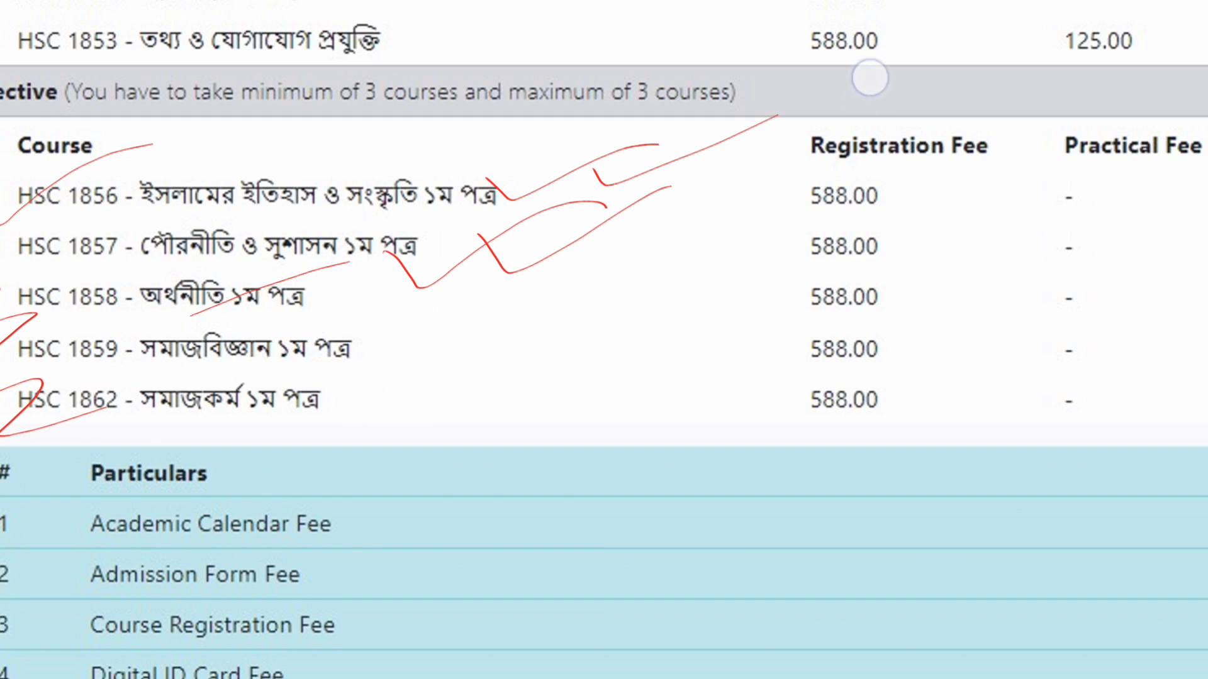
- Add short red strokes at the ends of the HSC 1859 and HSC 1862 entries, and undo the circle around HSC 1862
drag(338, 367, 415, 344)
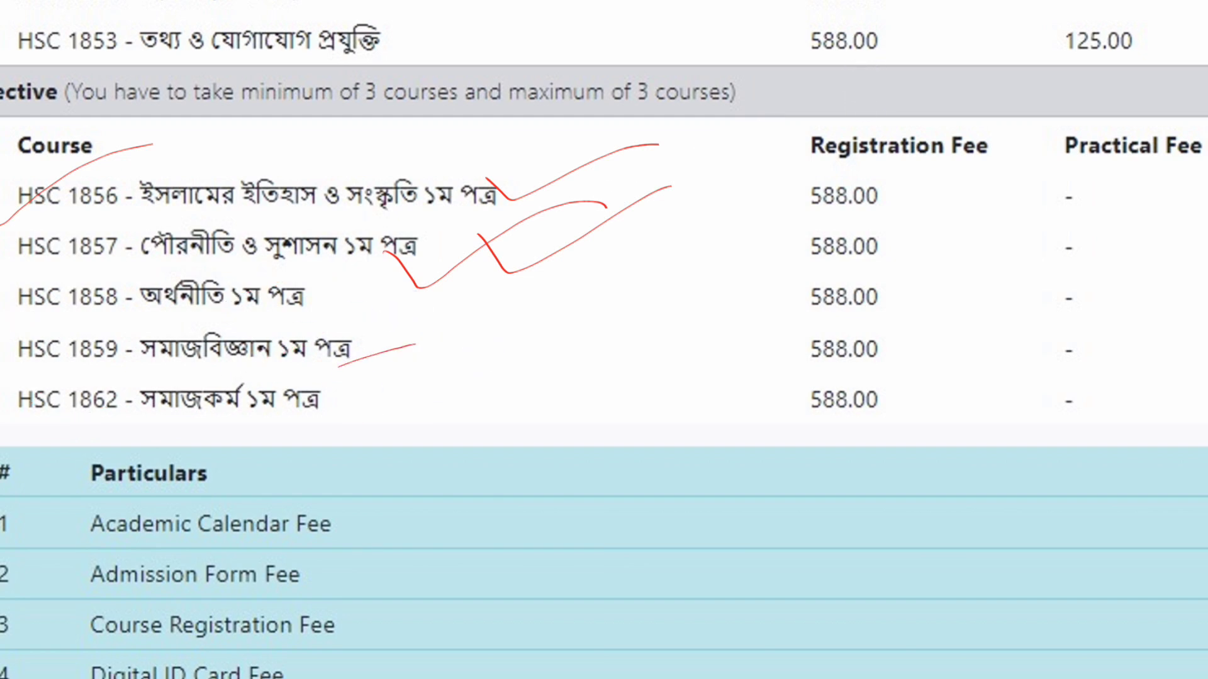
drag(327, 410, 360, 400)
mouse_move(162, 396)
mouse_down()
mouse_move(140, 424)
mouse_move(214, 415)
mouse_up()
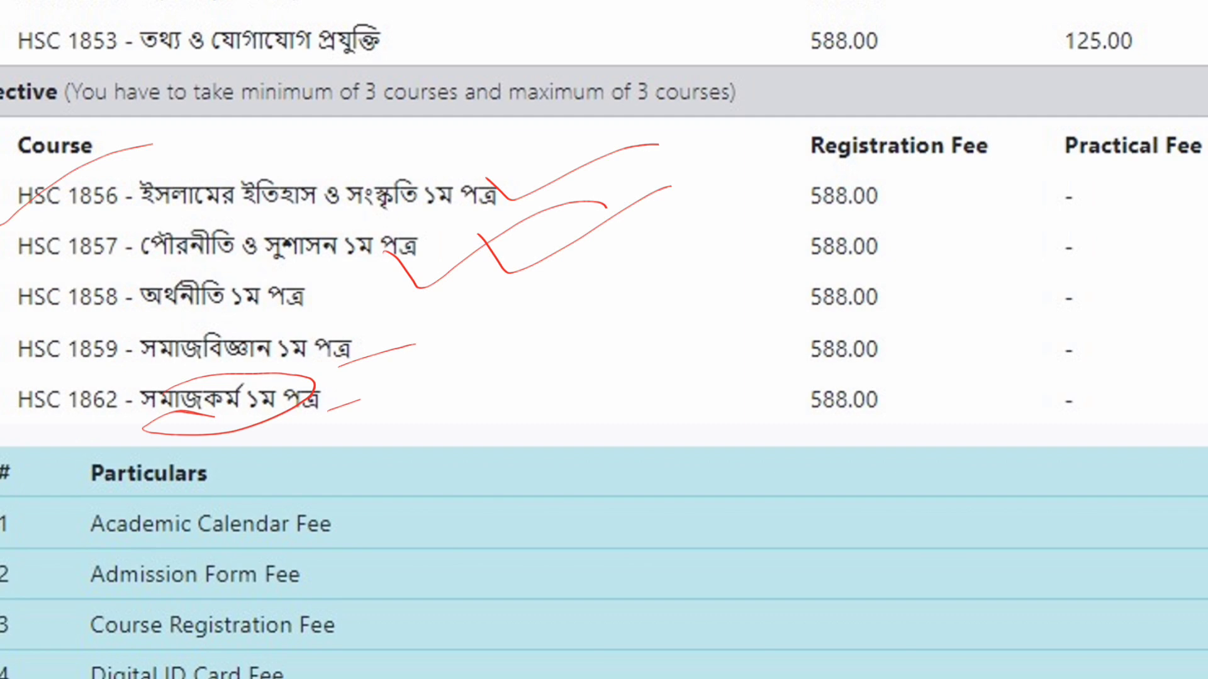
key(ctrl+z)
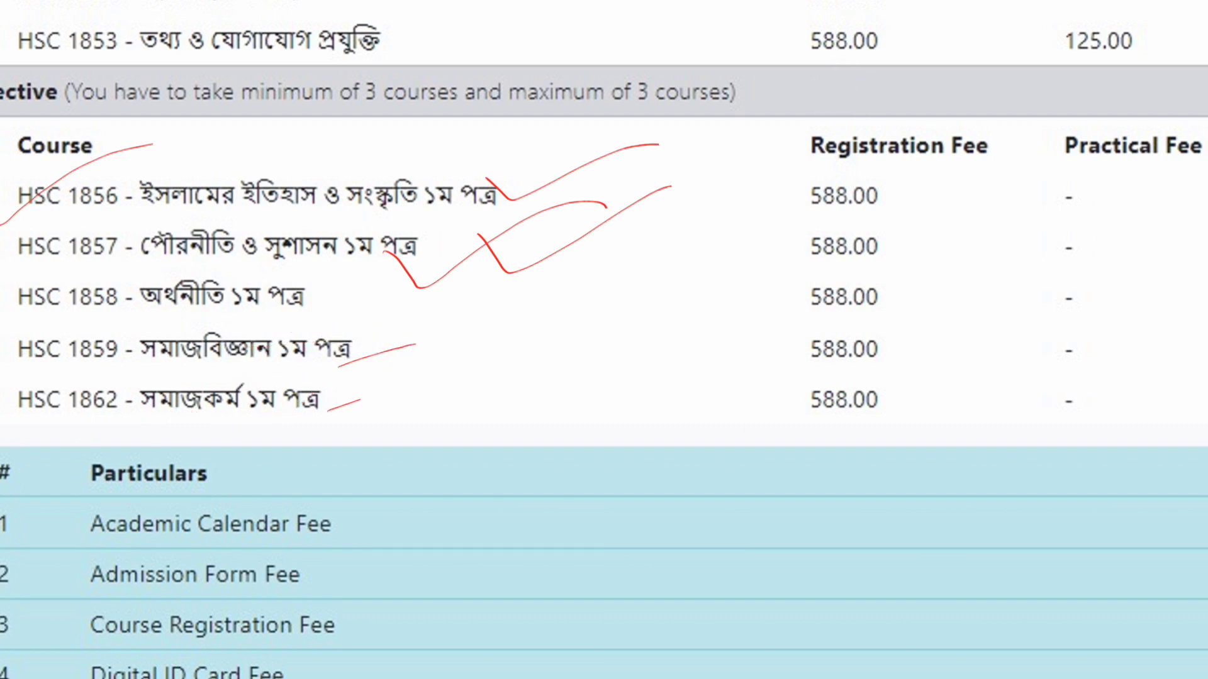
- Draw two red ticks beside HSC 1859, then clear all marks from the elective course list
drag(332, 351, 499, 312)
drag(400, 347, 564, 306)
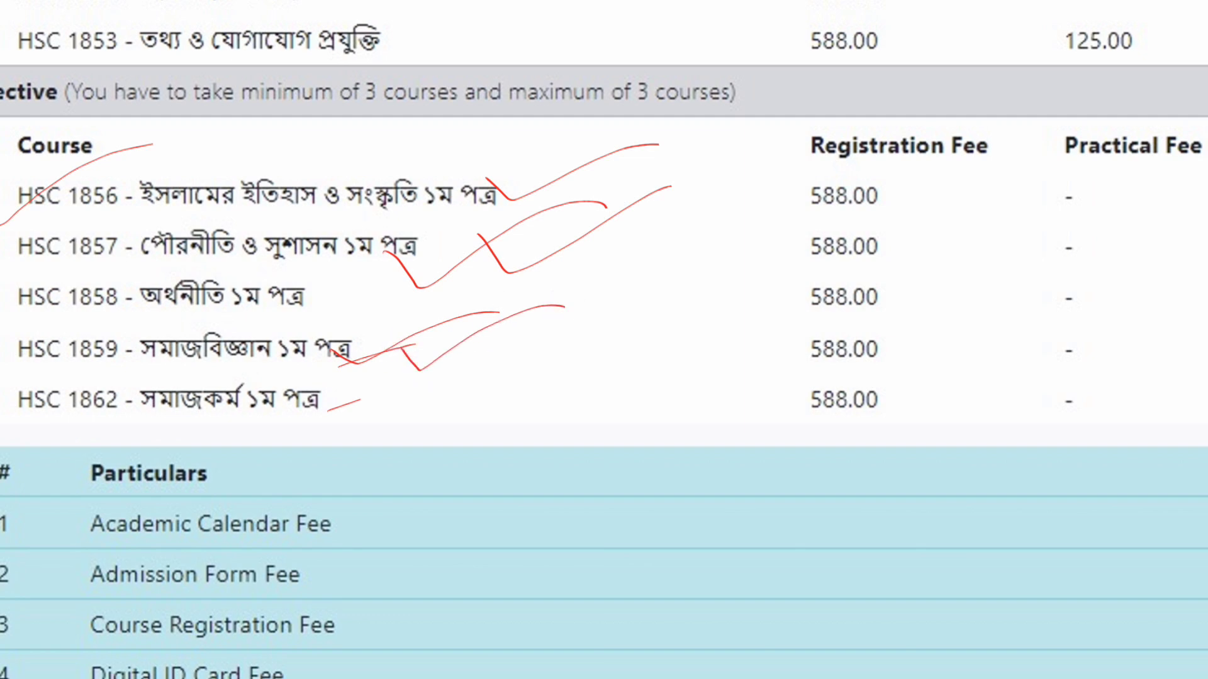
click(1038, 86)
scroll(755, 379, down, 1)
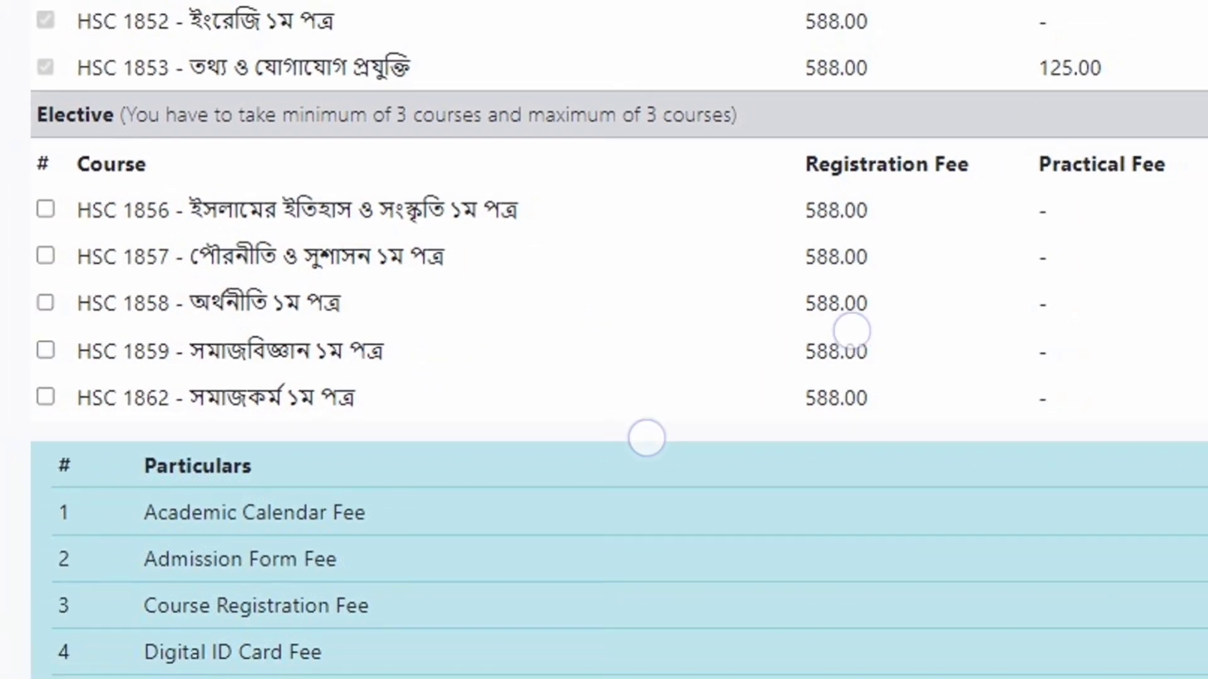
- Examine the elective course fees and the fee particulars listed below them
scroll(749, 383, down, 1)
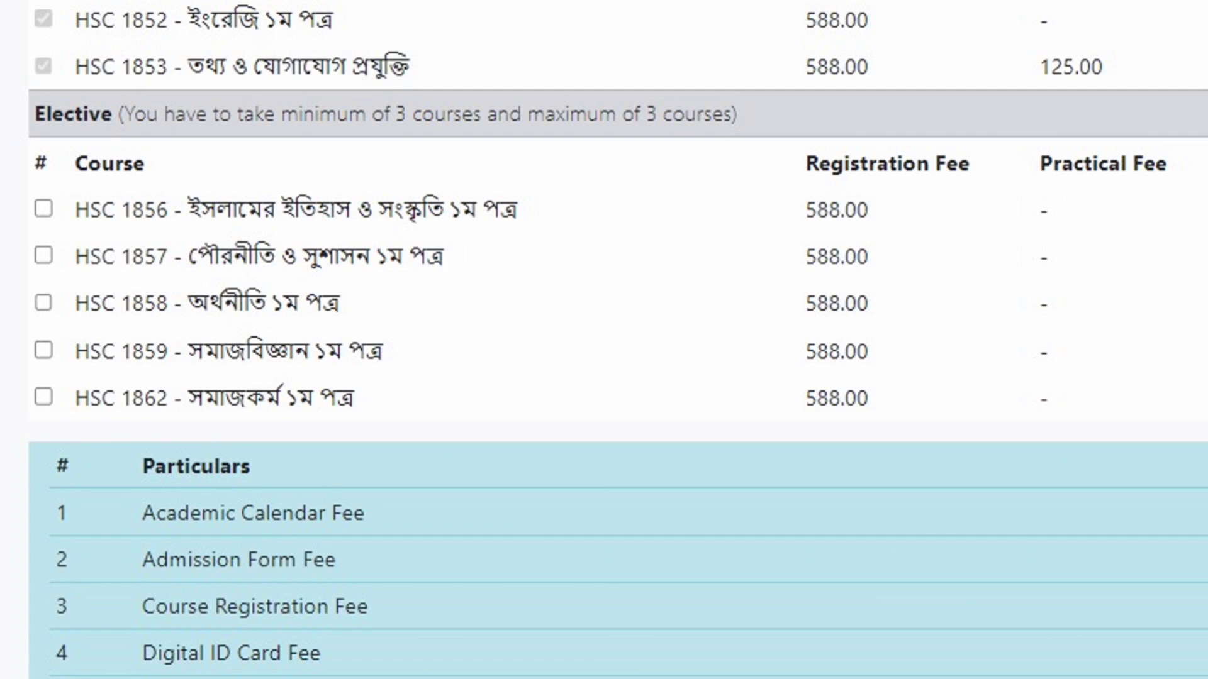
scroll(503, 353, up, 1)
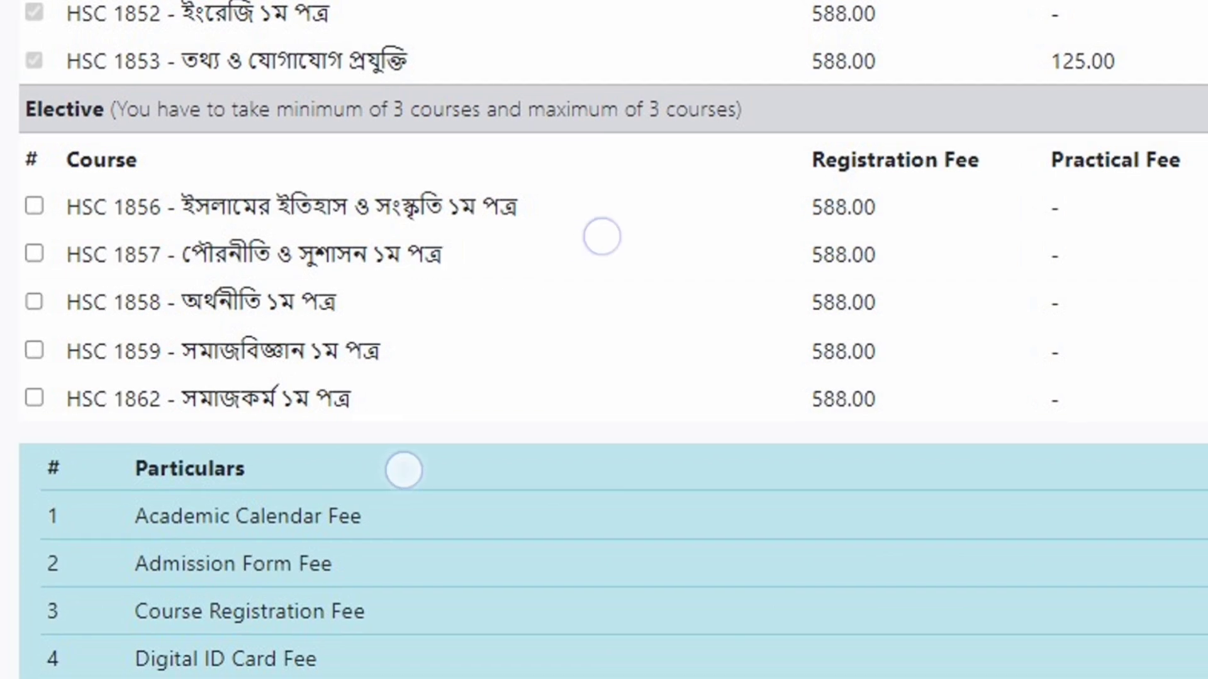
drag(451, 456, 500, 293)
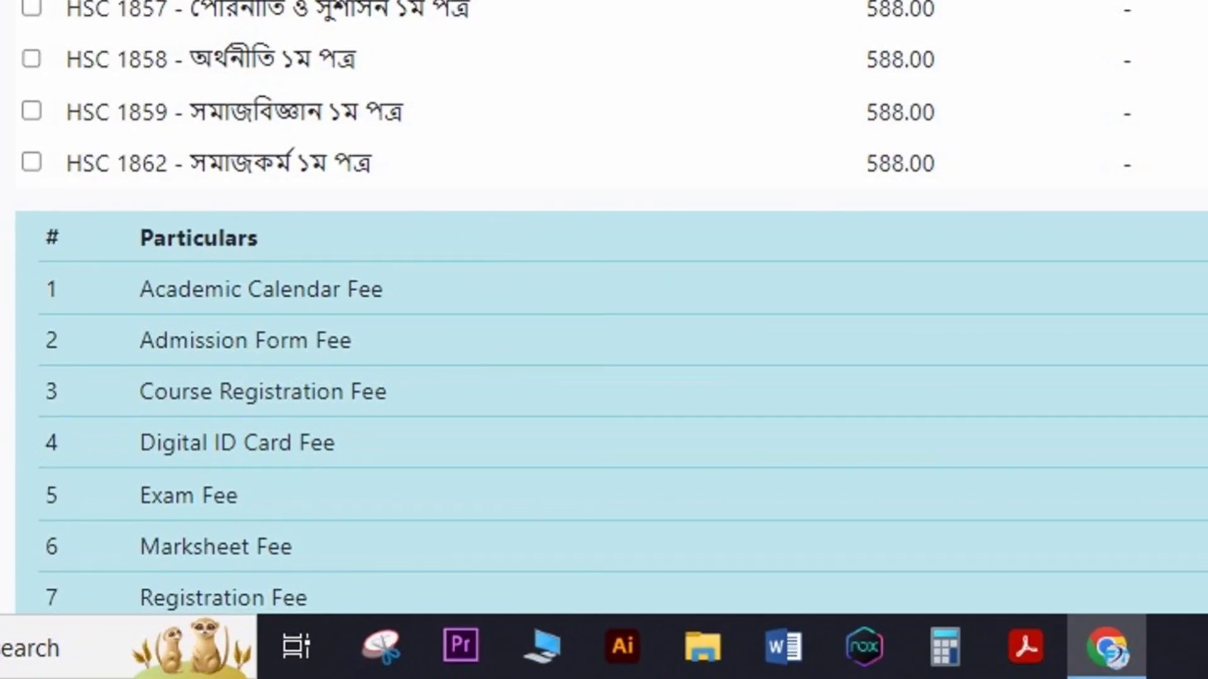
double_click(688, 395)
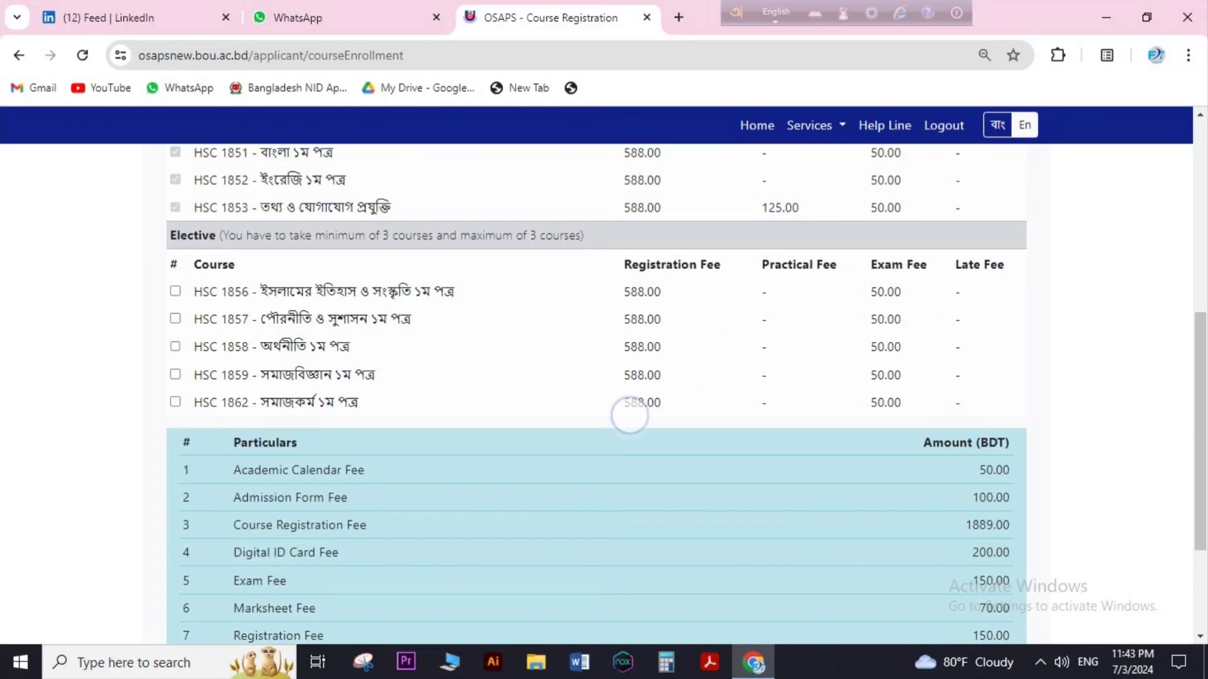
double_click(629, 413)
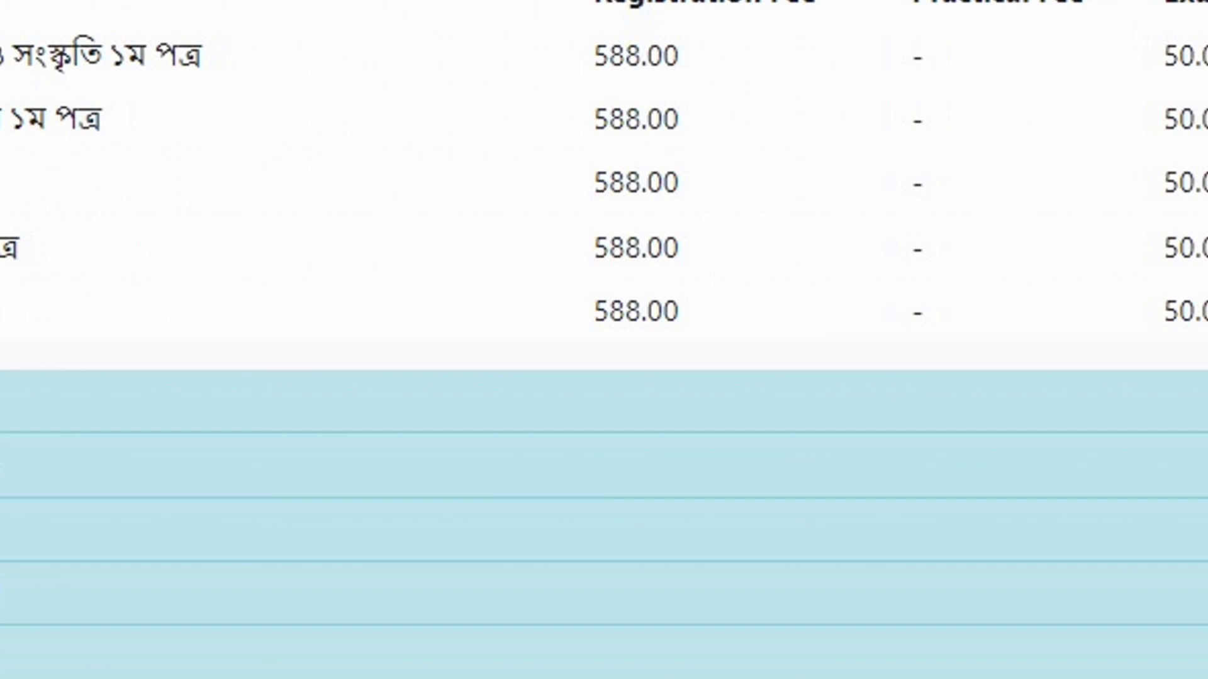
drag(594, 461, 697, 673)
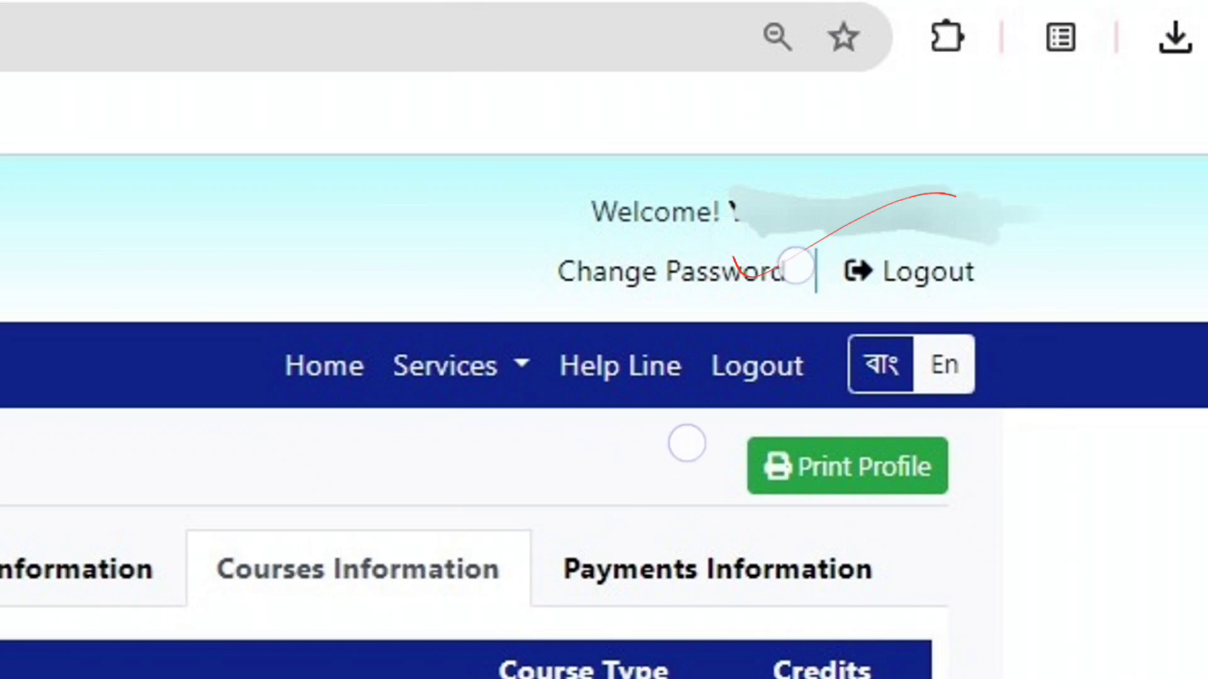
- Mark the Payments Information heading on the profile page with red lines, then clear the marks
mouse_move(635, 555)
mouse_down()
mouse_move(838, 534)
mouse_move(944, 539)
mouse_up()
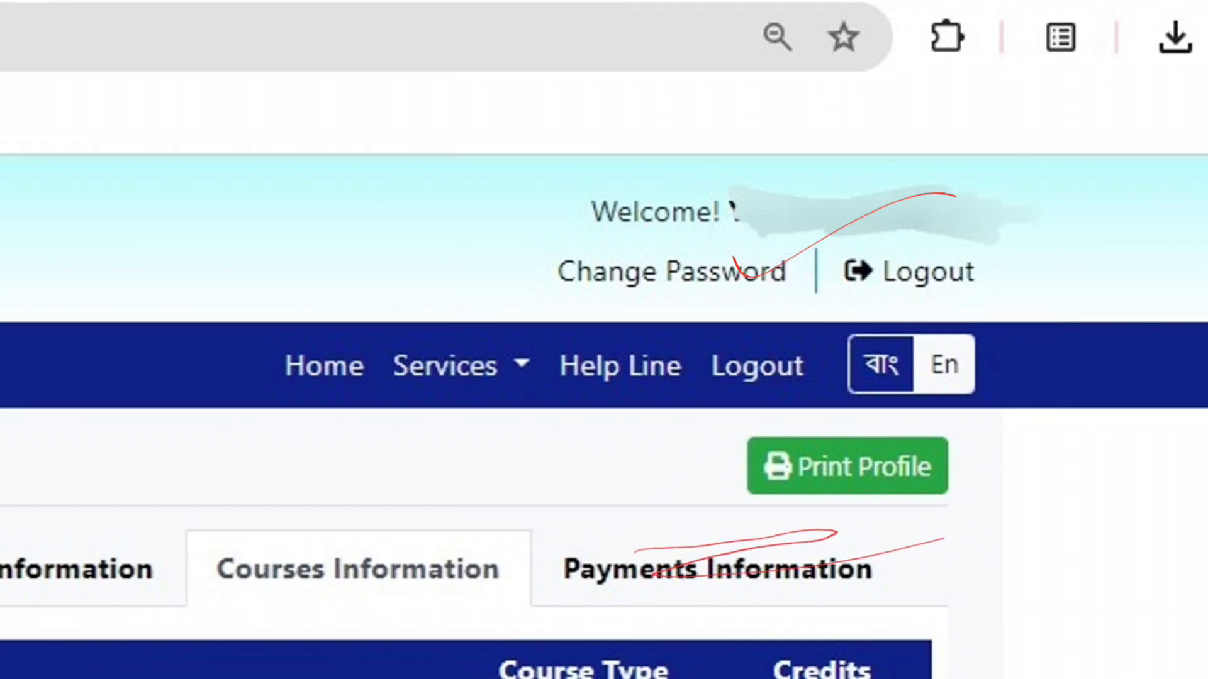
click(1037, 86)
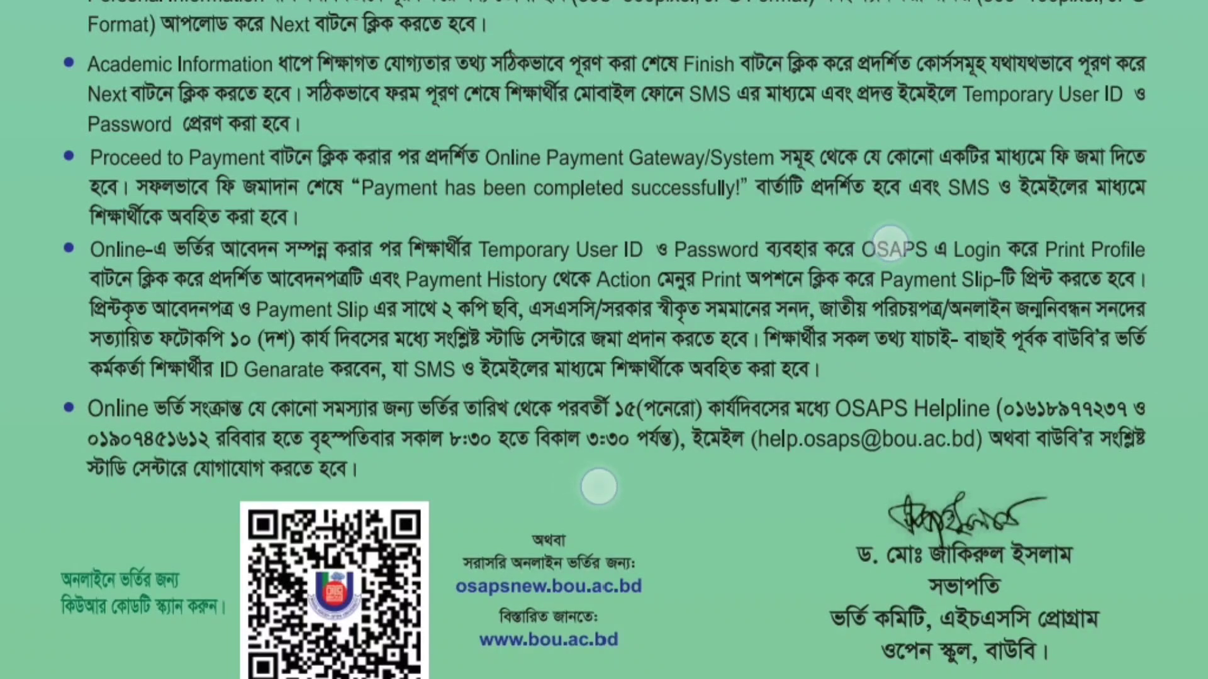
- Underline the Payment Slip printing, equivalent certificate and national ID/birth registration requirements in red in the admission notice, then clear the marks
drag(643, 315, 1001, 275)
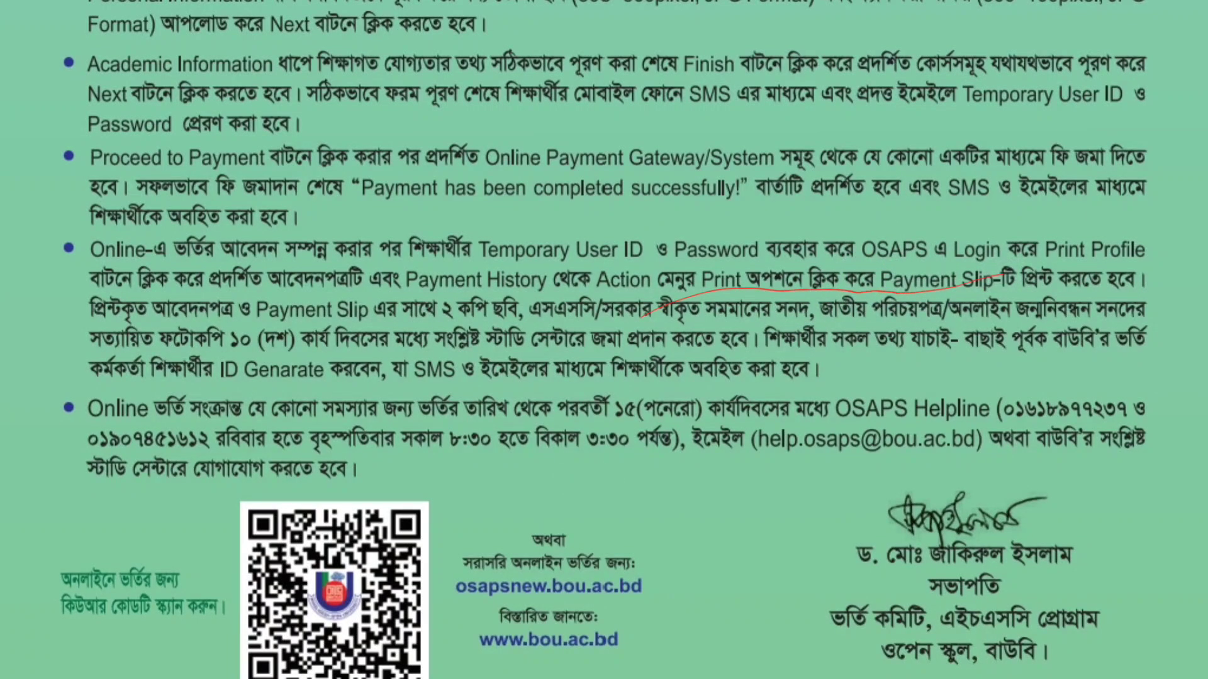
click(846, 99)
drag(698, 322, 802, 315)
drag(1054, 308, 1057, 306)
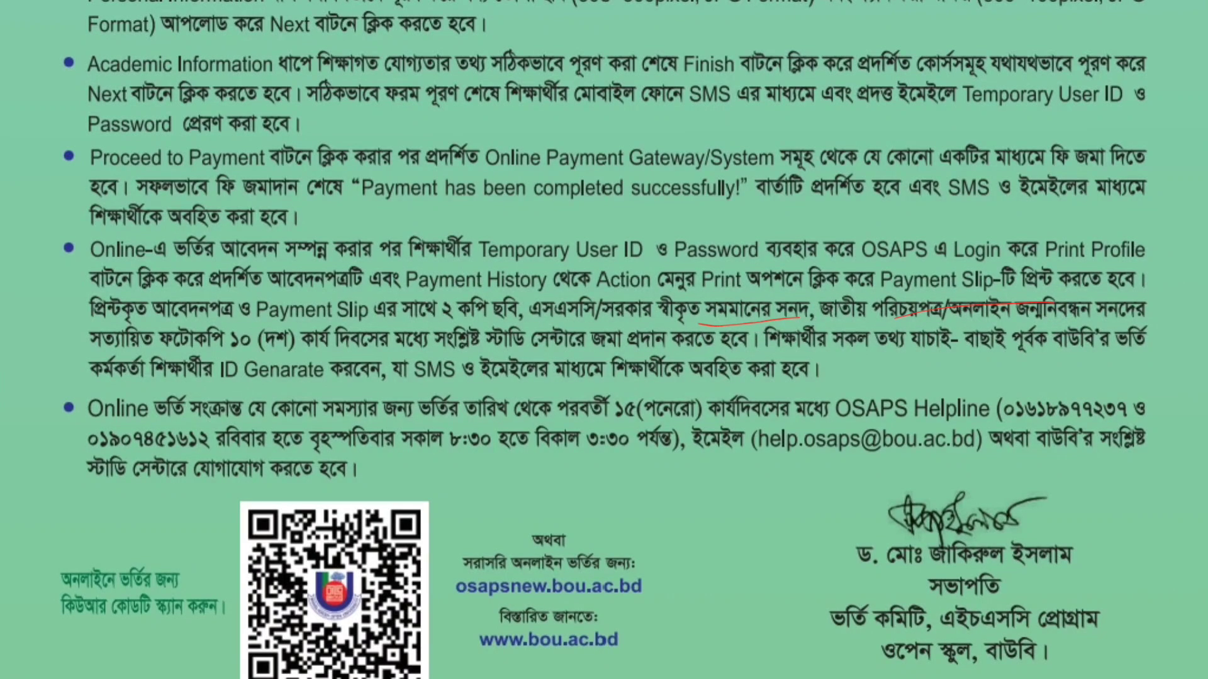
click(1163, 81)
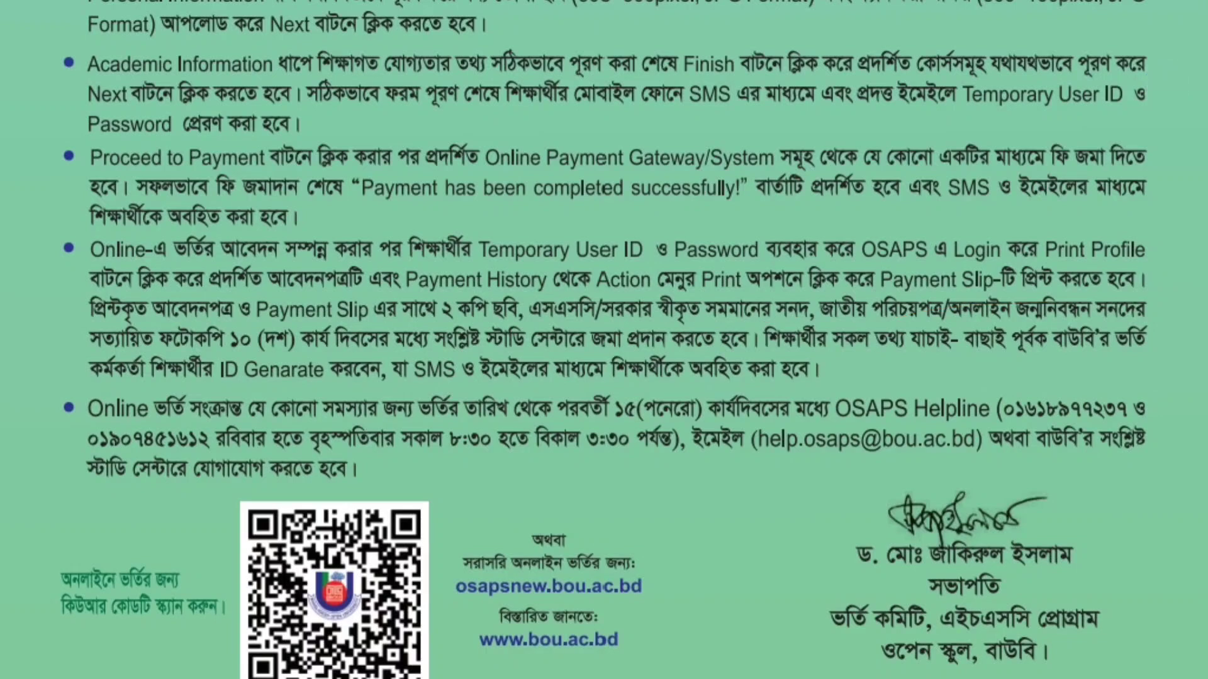